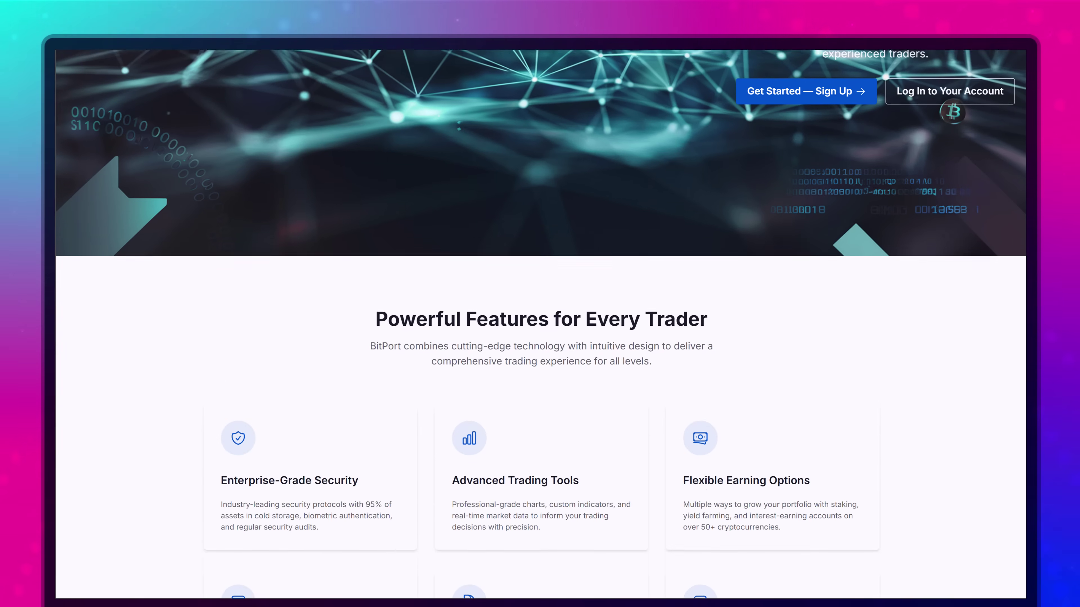
Scroll through the Sketchflow landing page to reach the 'Start your creation journey' prompt box
{"action": "scroll", "coordinate": [541, 323], "scroll_direction": "down", "scroll_amount": 15}
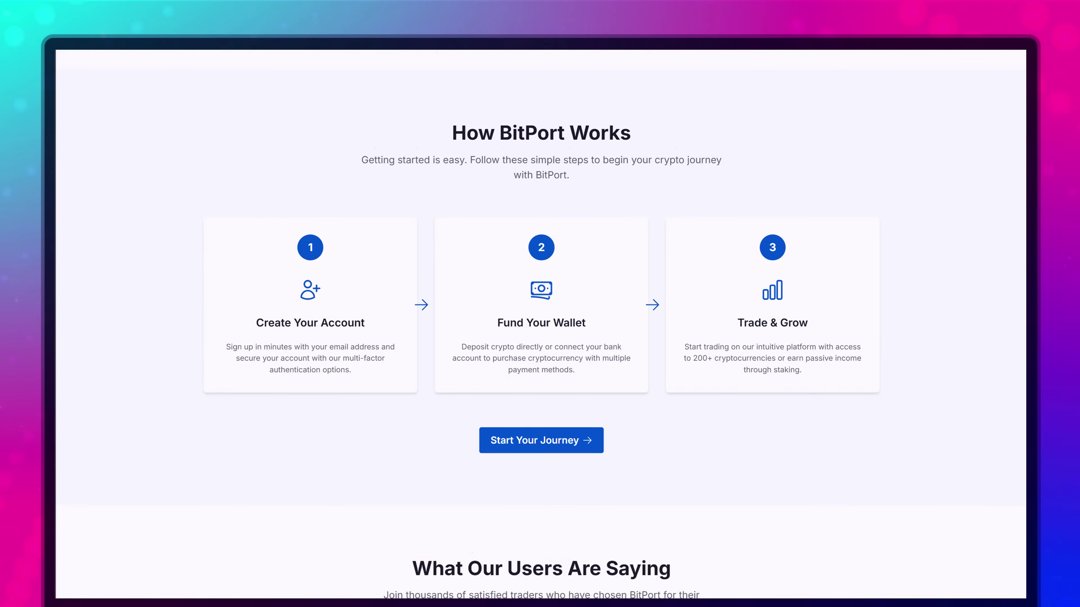
{"action": "scroll", "coordinate": [540, 324], "scroll_direction": "down", "scroll_amount": 9}
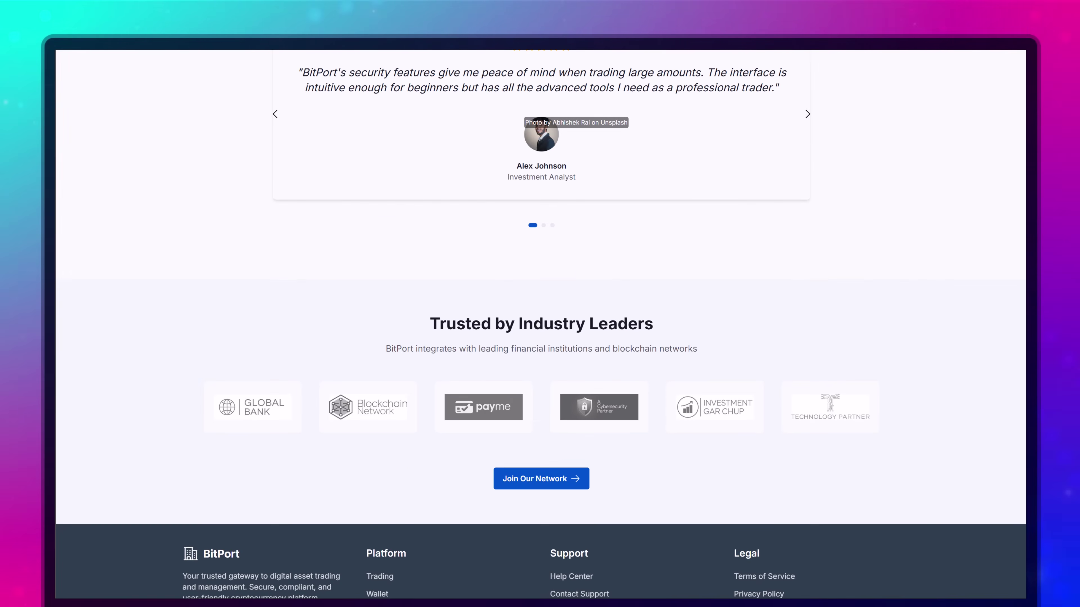
{"action": "scroll", "coordinate": [541, 324], "scroll_direction": "up", "scroll_amount": 20}
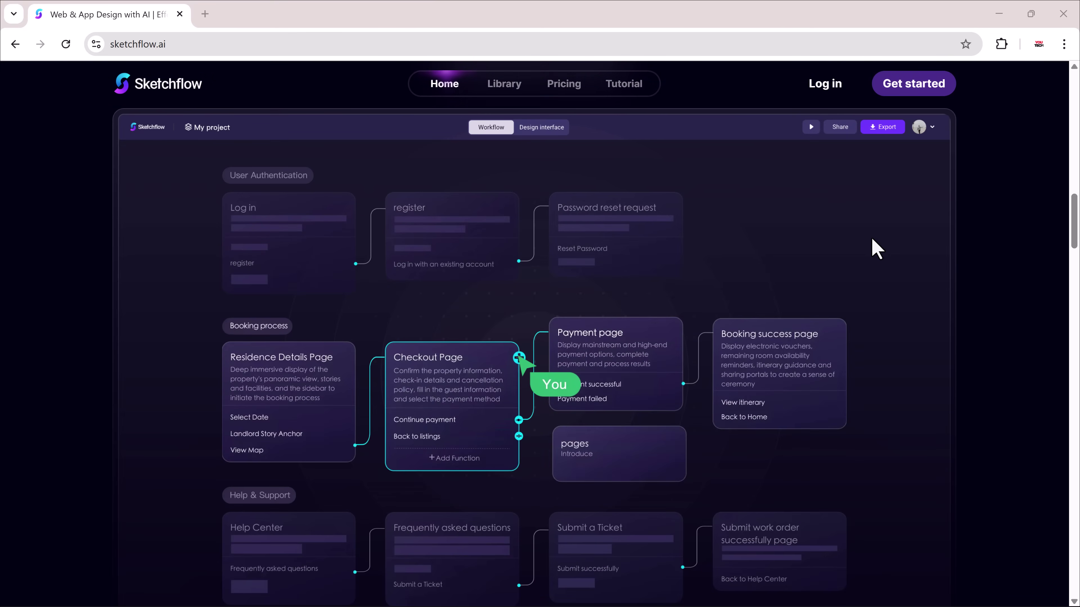
{"action": "scroll", "coordinate": [871, 237], "scroll_direction": "down", "scroll_amount": 10}
{"action": "scroll", "coordinate": [871, 238], "scroll_direction": "down", "scroll_amount": 12}
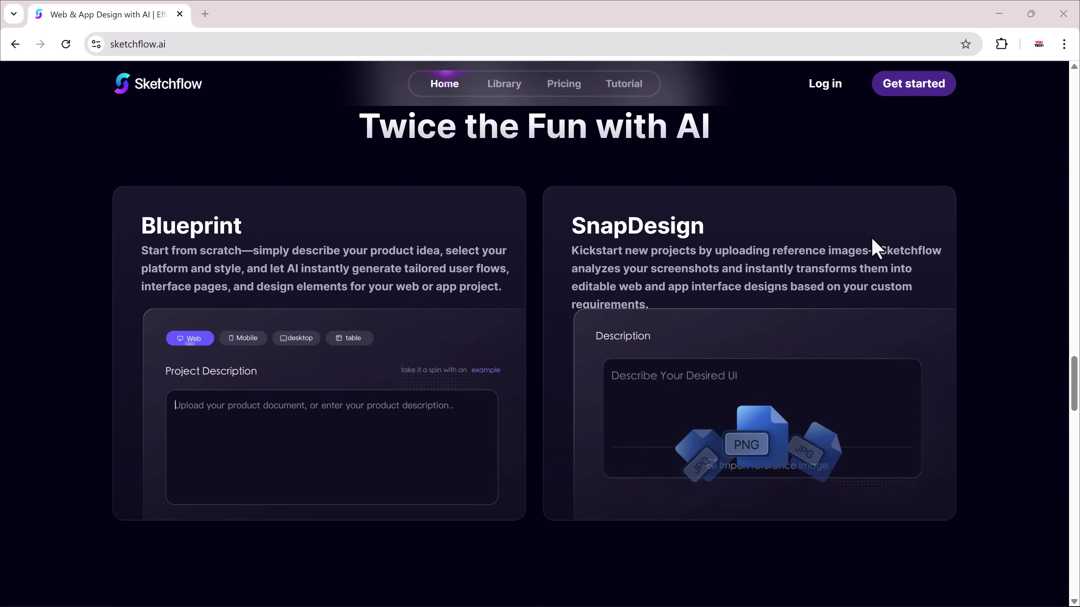
{"action": "scroll", "coordinate": [871, 237], "scroll_direction": "down", "scroll_amount": 5}
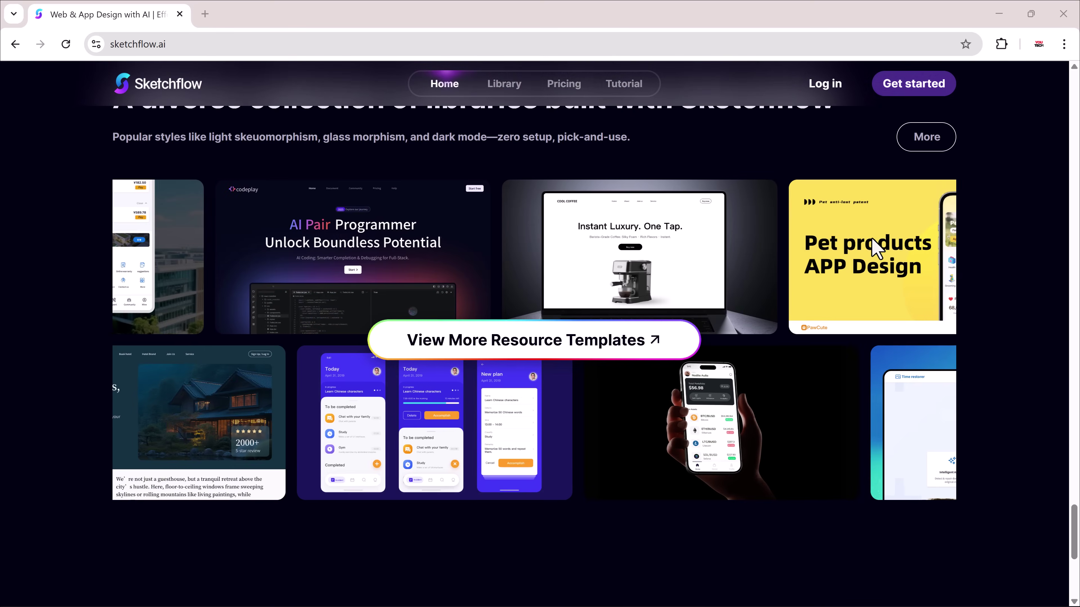
{"action": "scroll", "coordinate": [871, 237], "scroll_direction": "up", "scroll_amount": 20}
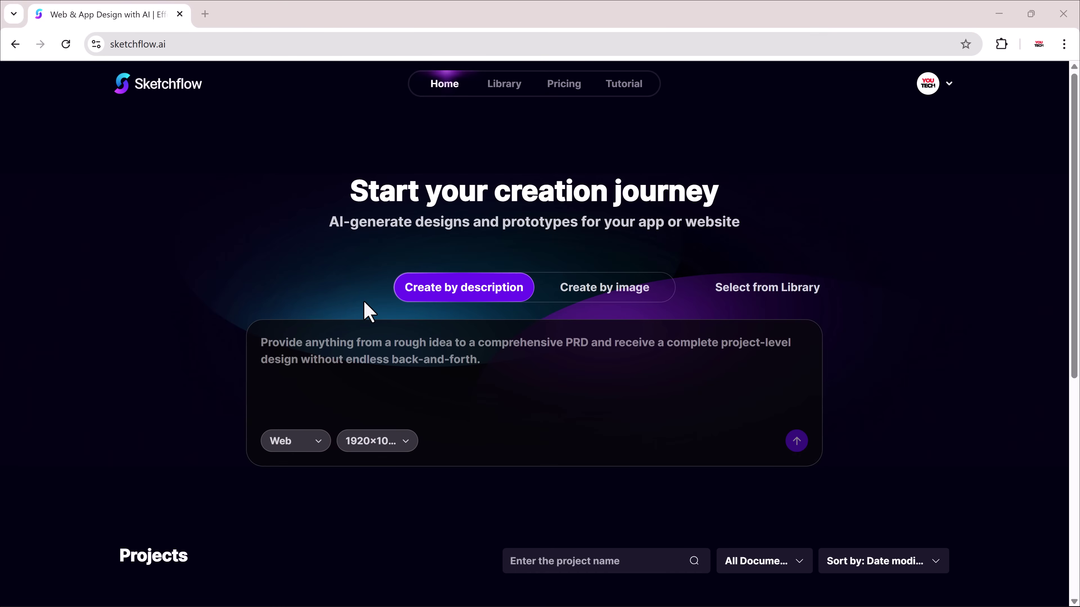
Paste the software-company website prompt into the description box and check the Web and 1920×1080 options
{"action": "left_click", "coordinate": [363, 345]}
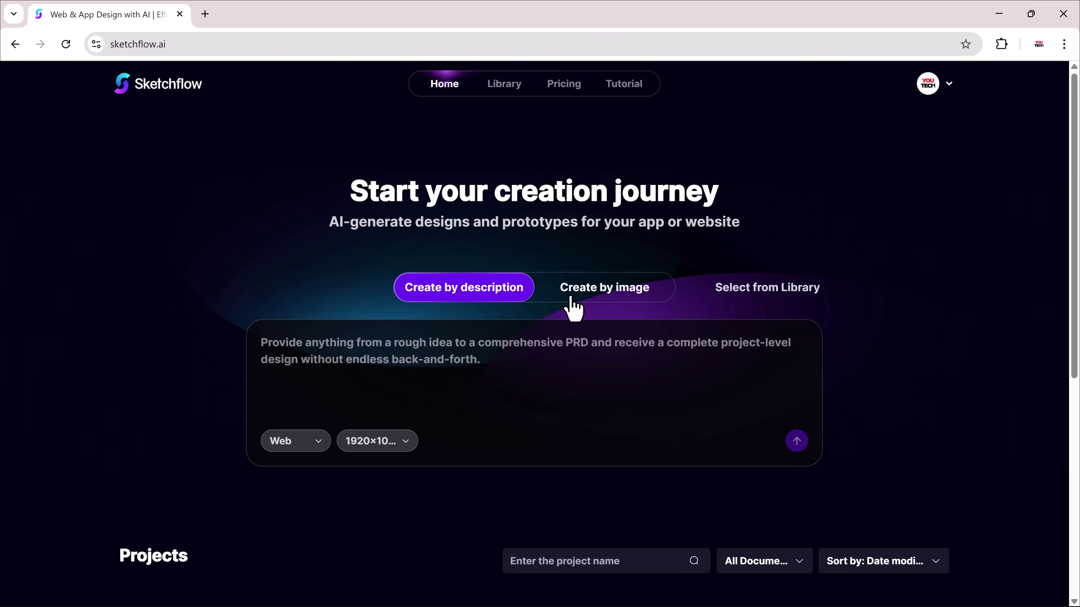
{"action": "left_click", "coordinate": [577, 306]}
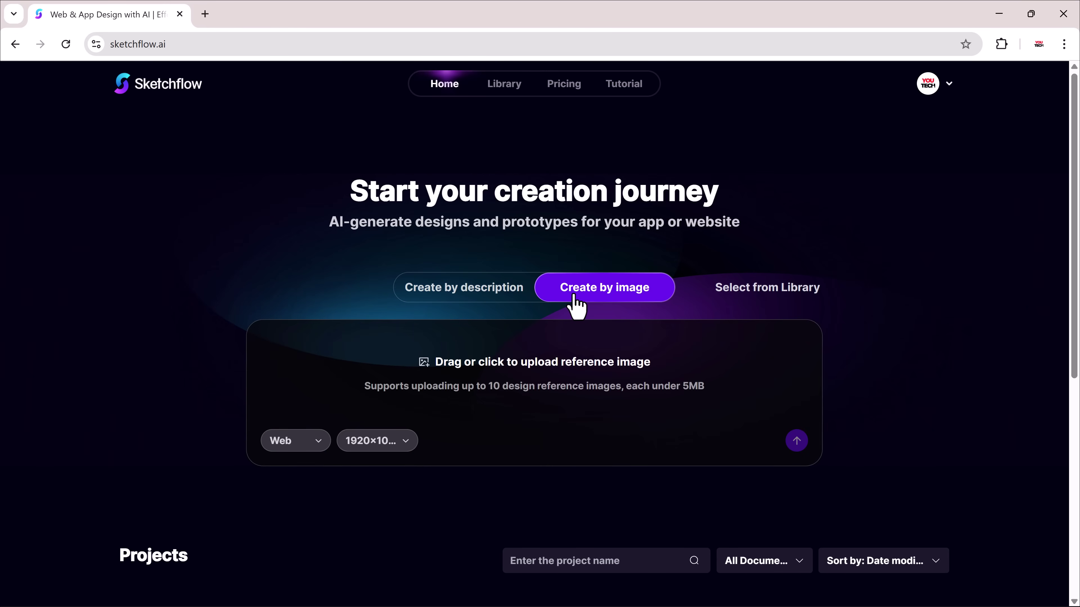
{"action": "left_click", "coordinate": [471, 300]}
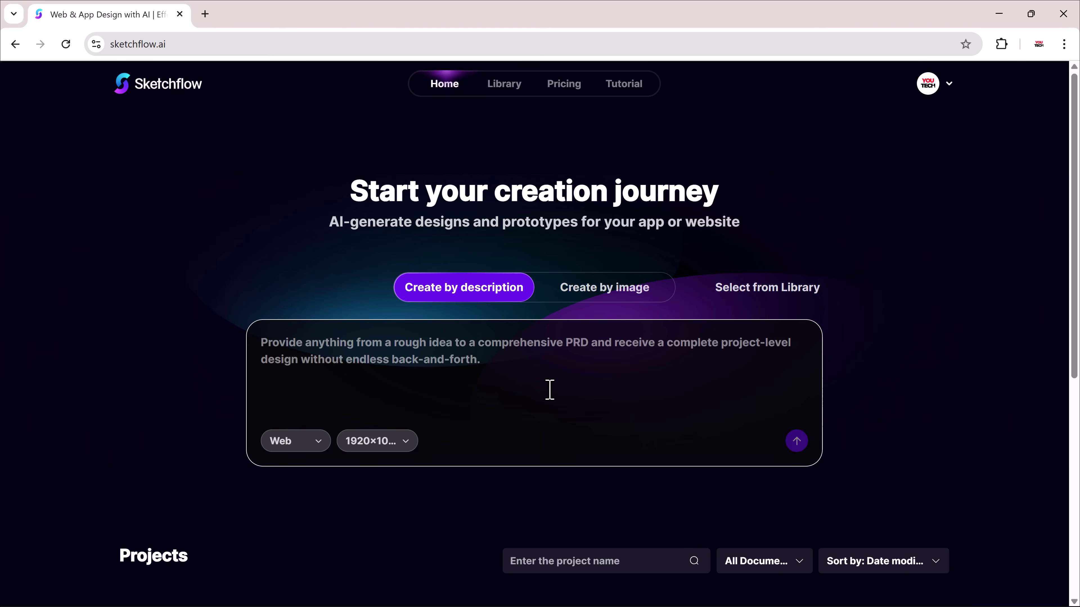
{"action": "type", "text": "Generate a modern business website for a software development company with a clean homepage, services section, client testimonials, and a contact form."}
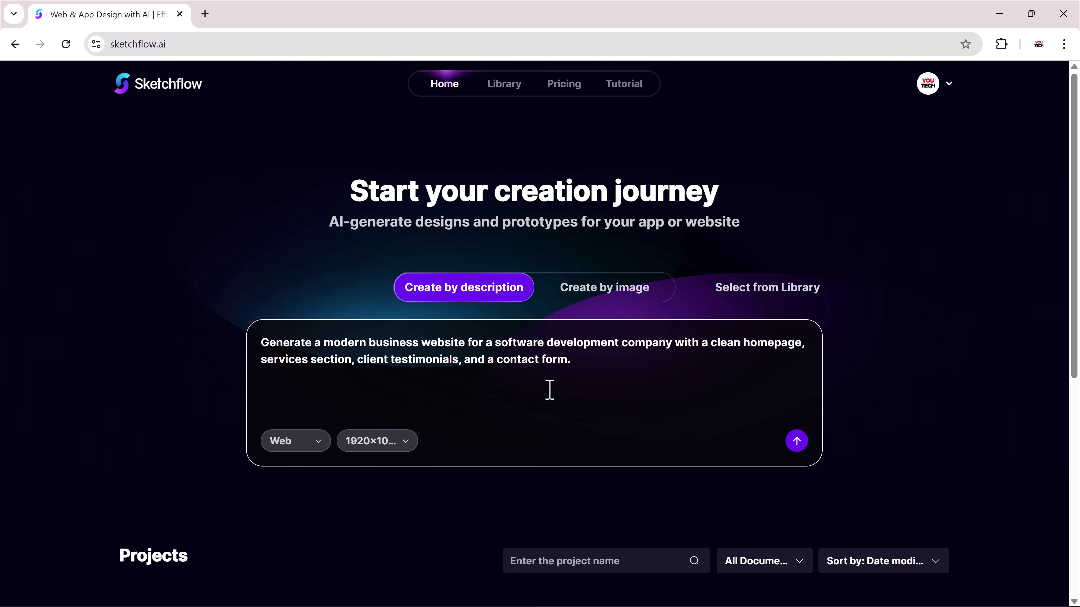
{"action": "left_click", "coordinate": [319, 446]}
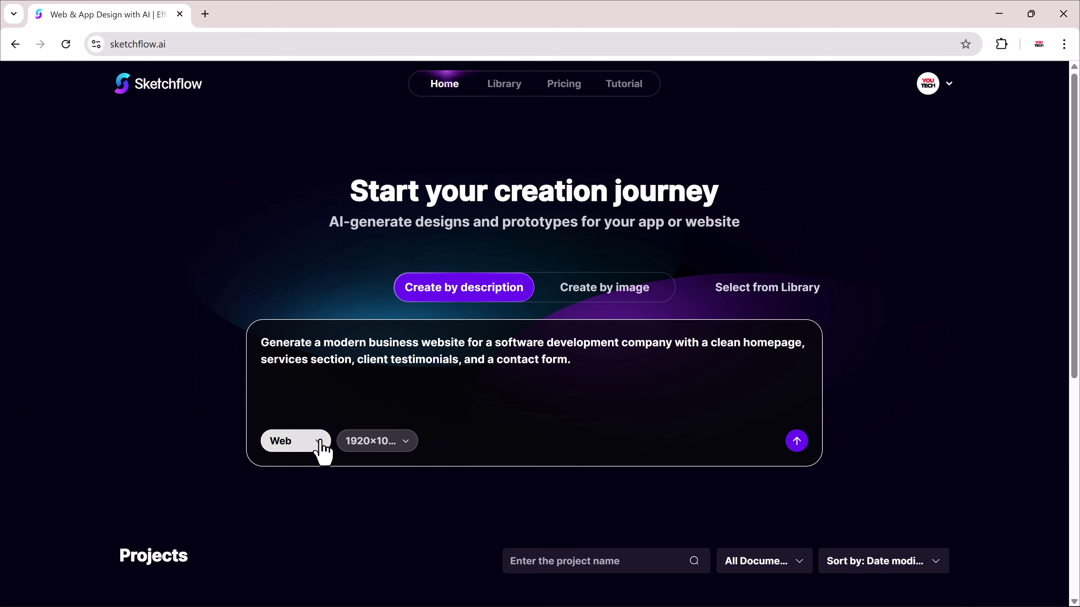
{"action": "left_click", "coordinate": [399, 445]}
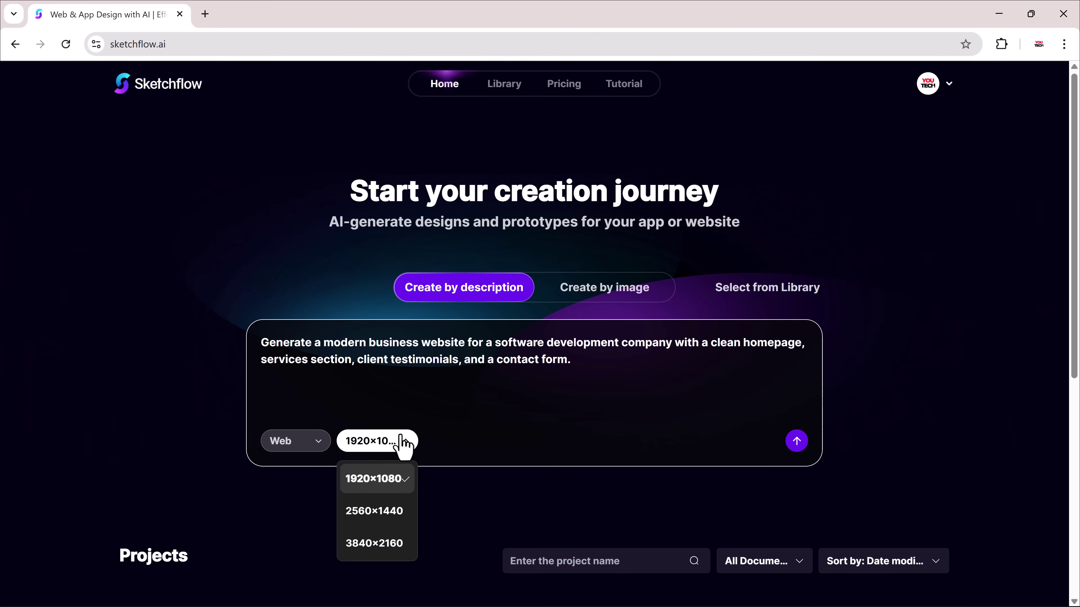
Submit the prompt and inspect the generated workflow from Home through Portfolio, About Us and Testimonials
{"action": "left_click", "coordinate": [795, 442]}
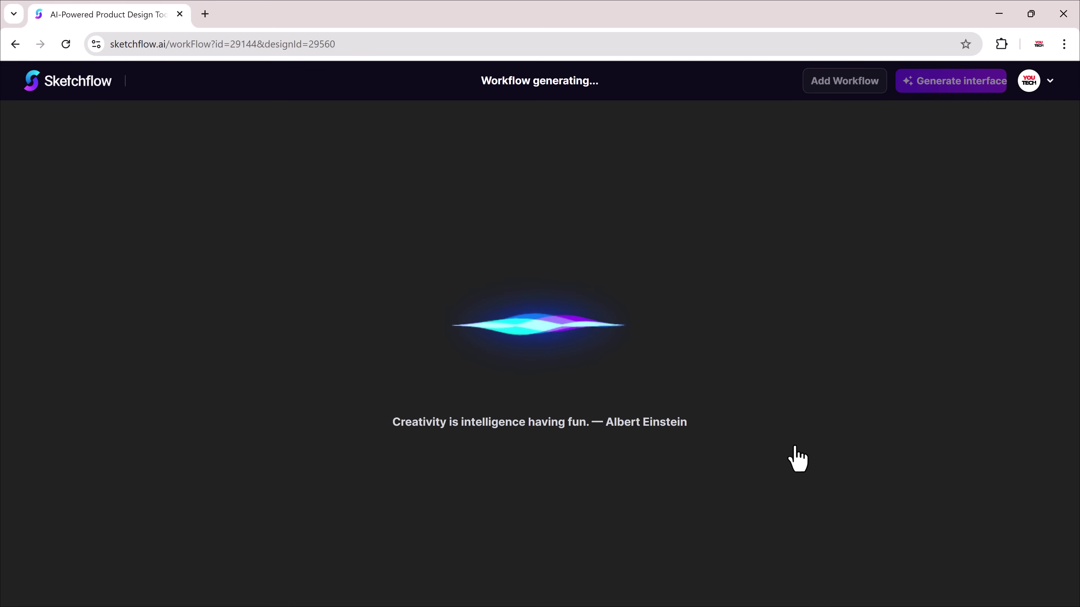
{"action": "scroll", "coordinate": [797, 454], "scroll_direction": "down", "scroll_amount": 5}
{"action": "scroll", "coordinate": [670, 403], "scroll_direction": "up", "scroll_amount": 5}
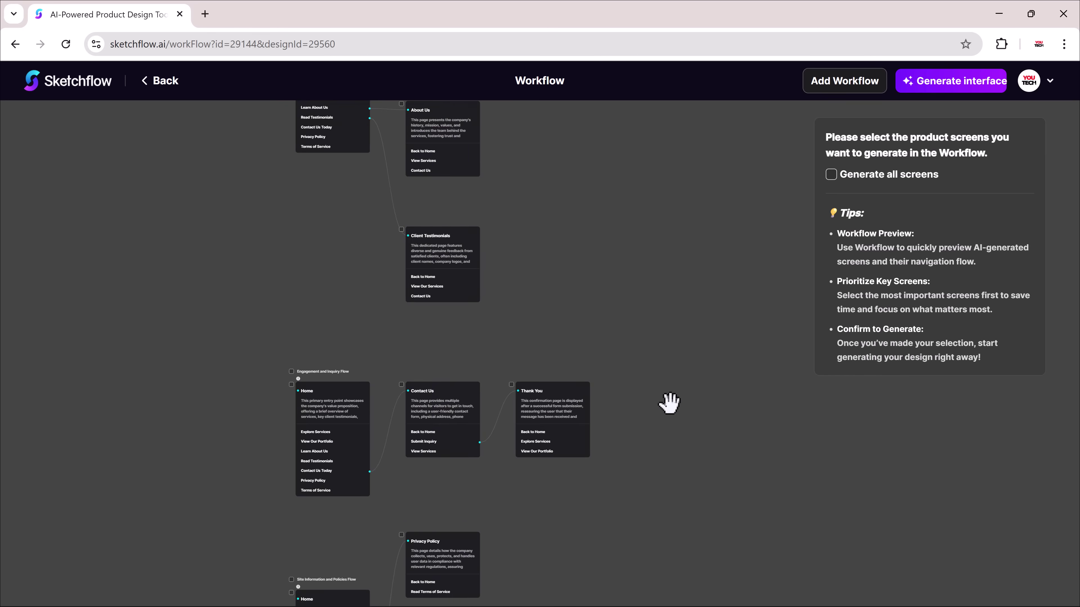
{"action": "scroll", "coordinate": [600, 327], "scroll_direction": "up", "scroll_amount": 5}
{"action": "scroll", "coordinate": [651, 402], "scroll_direction": "up", "scroll_amount": 3}
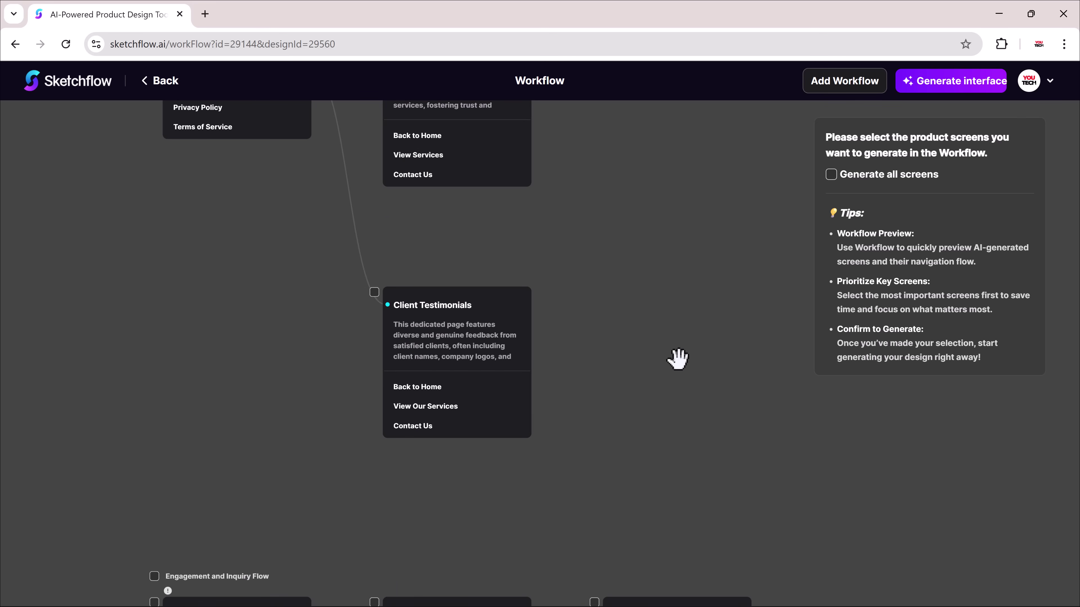
{"action": "scroll", "coordinate": [760, 453], "scroll_direction": "up", "scroll_amount": 5}
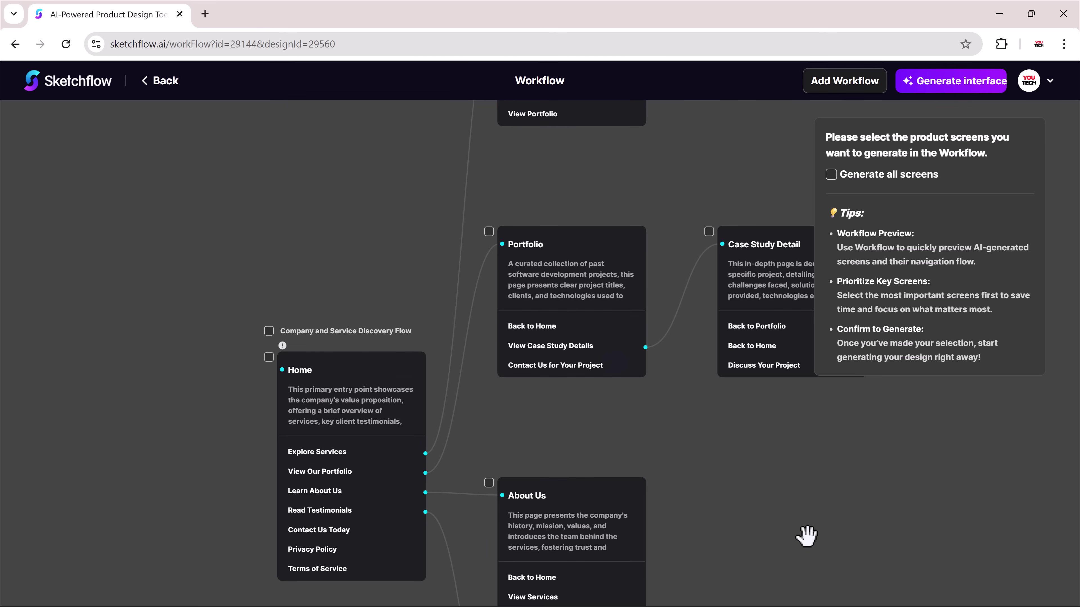
{"action": "scroll", "coordinate": [807, 533], "scroll_direction": "down", "scroll_amount": 5}
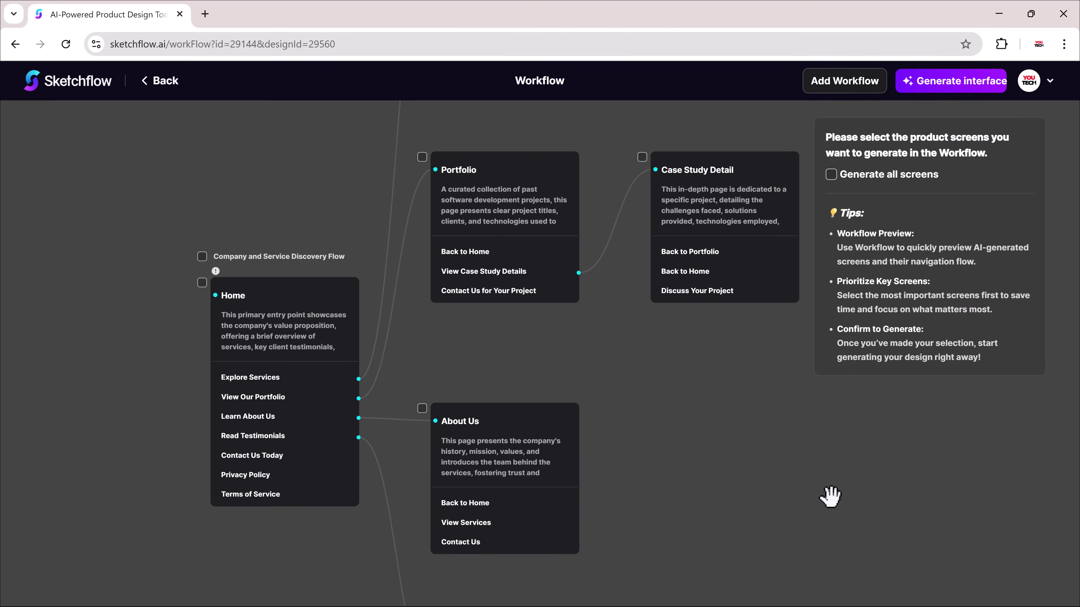
{"action": "scroll", "coordinate": [799, 455], "scroll_direction": "down", "scroll_amount": 2}
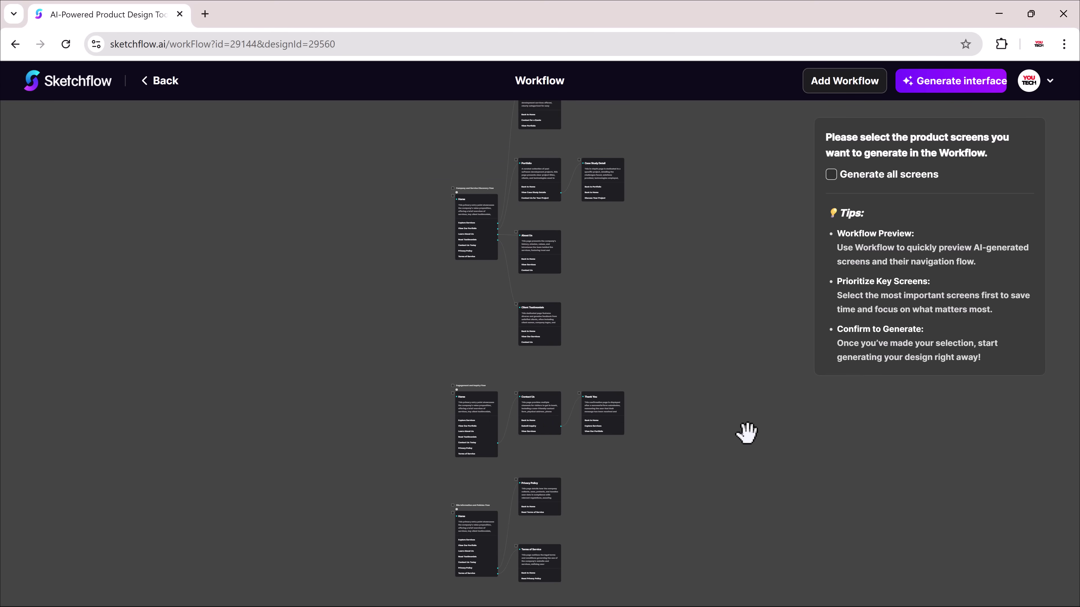
{"action": "scroll", "coordinate": [747, 434], "scroll_direction": "up", "scroll_amount": 6}
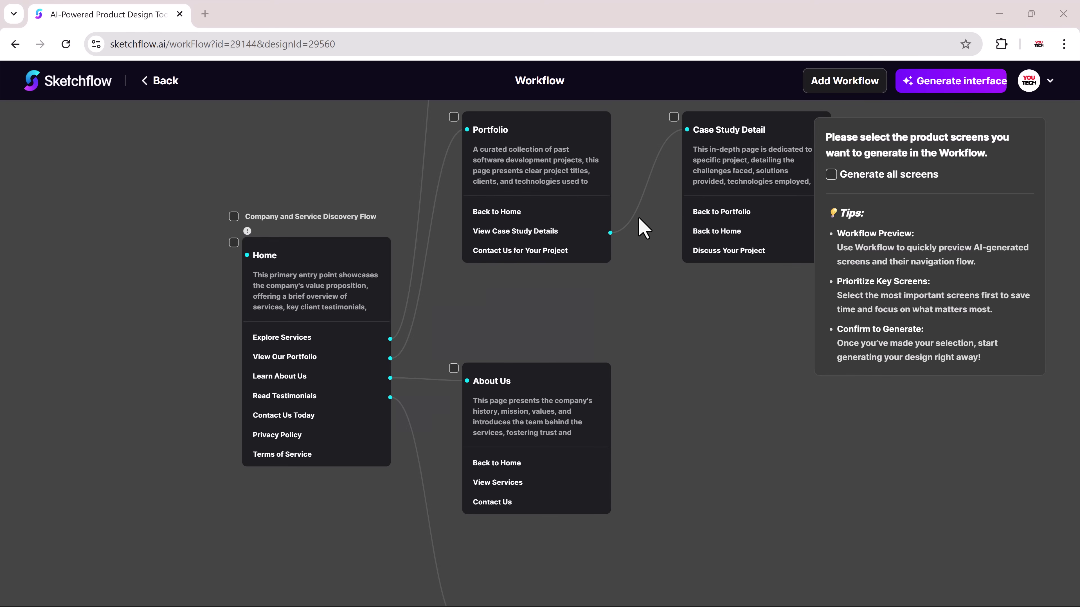
Generate all screens in the Classic Academia style after previewing Flat Design and Modern Business
{"action": "left_click", "coordinate": [832, 174]}
{"action": "left_click", "coordinate": [932, 81]}
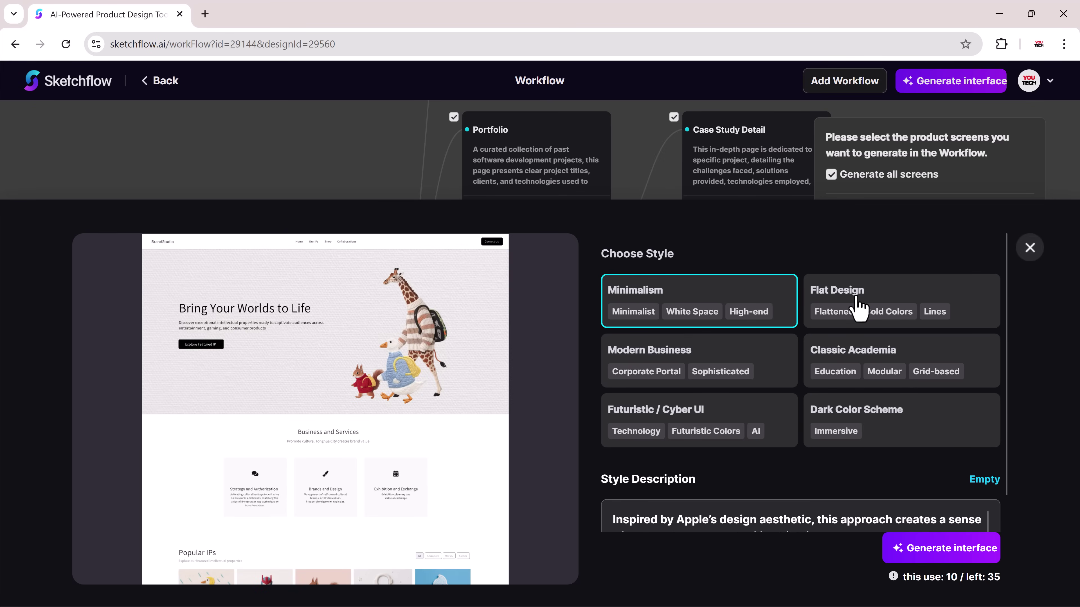
{"action": "left_click", "coordinate": [858, 308]}
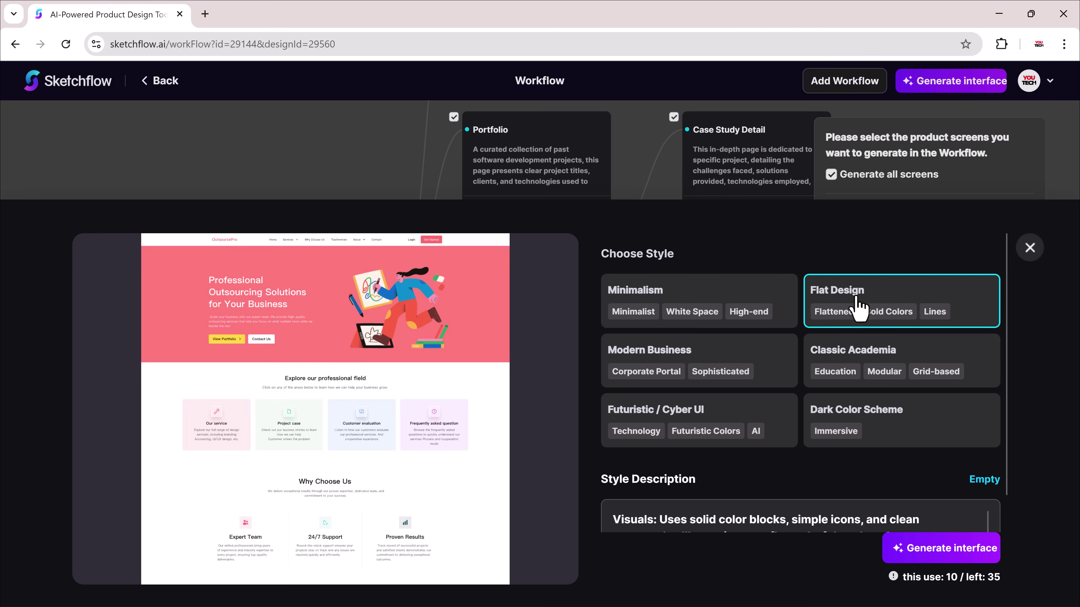
{"action": "left_click", "coordinate": [764, 357]}
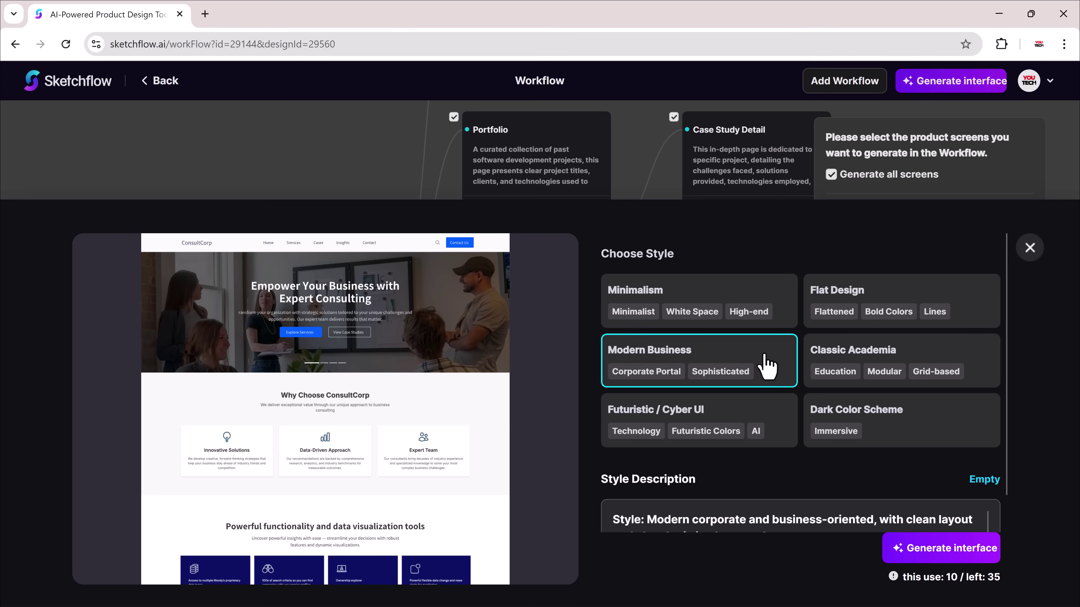
{"action": "left_click", "coordinate": [969, 358]}
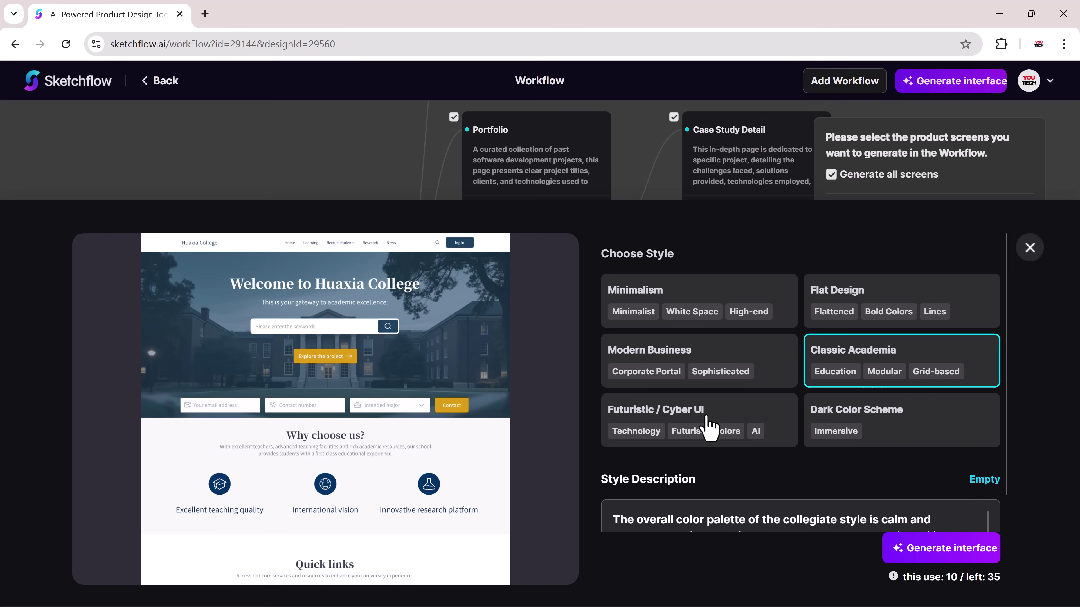
{"action": "scroll", "coordinate": [808, 489], "scroll_direction": "down", "scroll_amount": 3}
{"action": "left_click", "coordinate": [935, 548]}
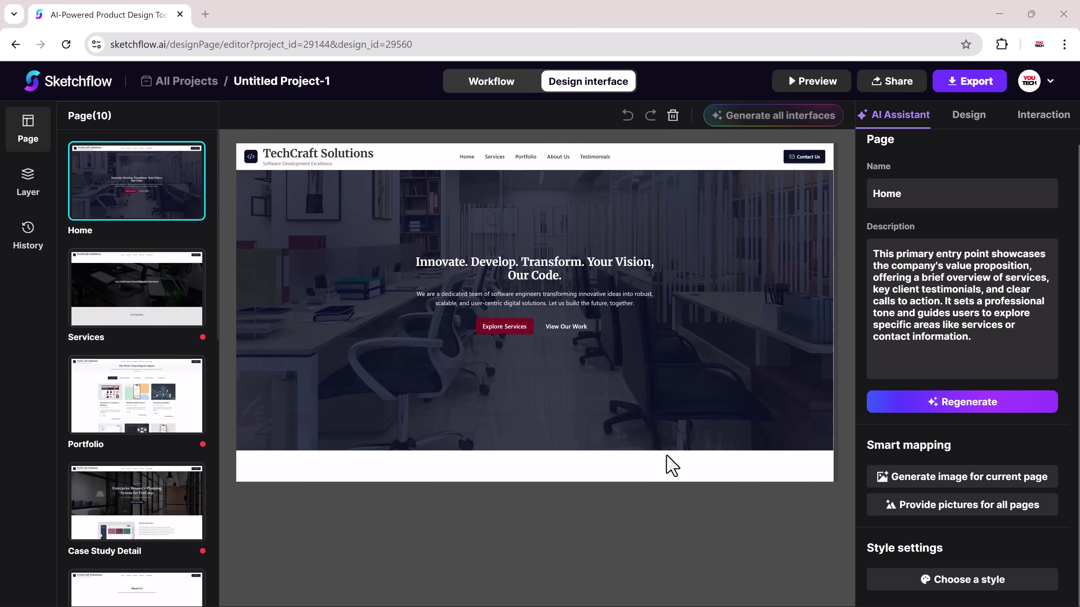
Review the generated Services and Portfolio pages on the canvas
{"action": "scroll", "coordinate": [730, 321], "scroll_direction": "down", "scroll_amount": 5}
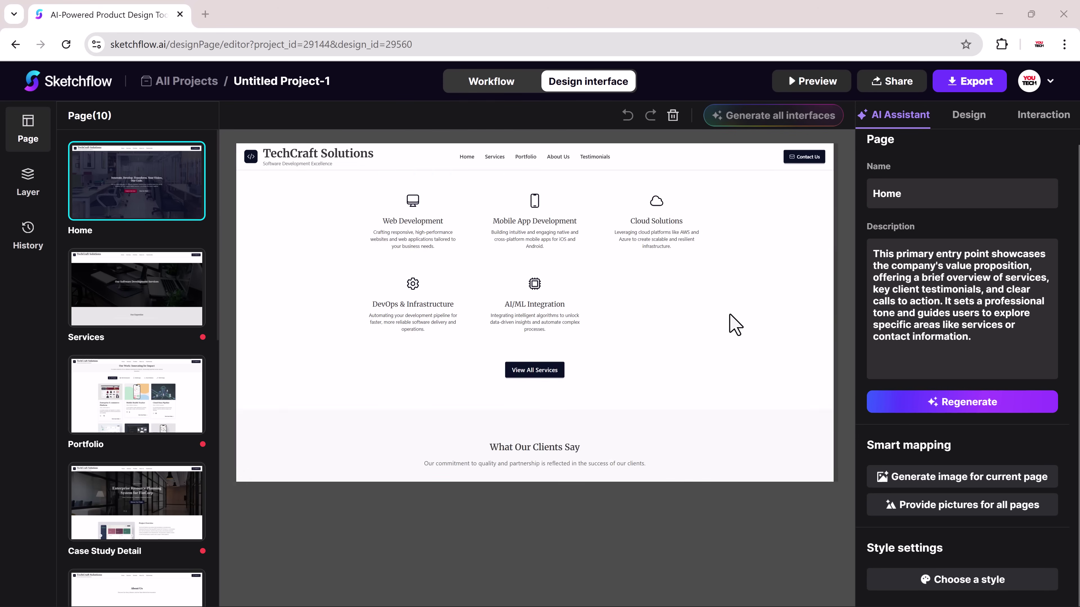
{"action": "scroll", "coordinate": [730, 321], "scroll_direction": "down", "scroll_amount": 5}
{"action": "left_click", "coordinate": [141, 305]}
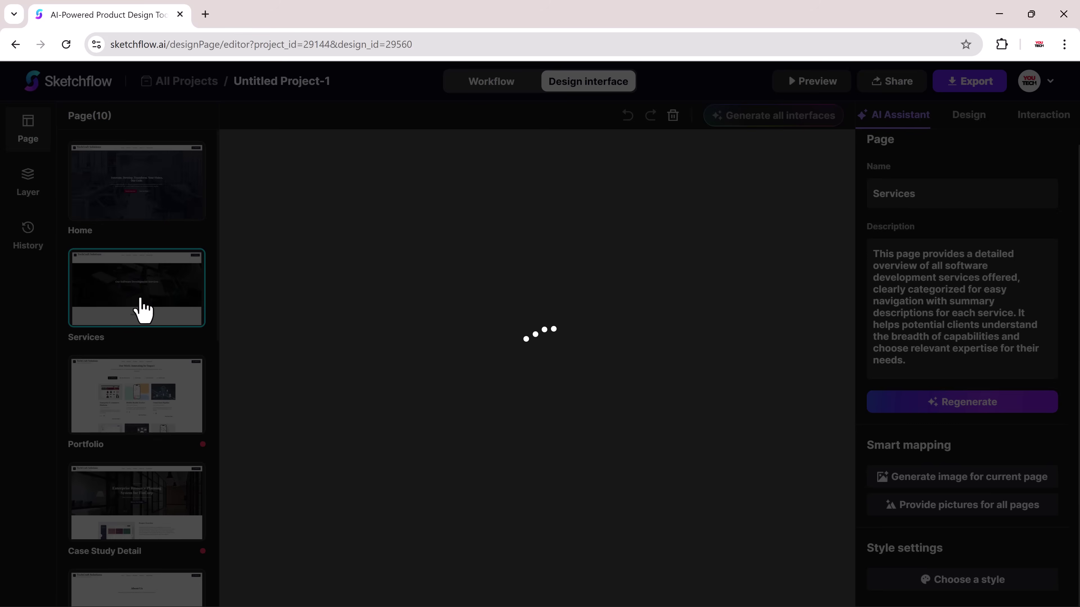
{"action": "scroll", "coordinate": [714, 321], "scroll_direction": "down", "scroll_amount": 4}
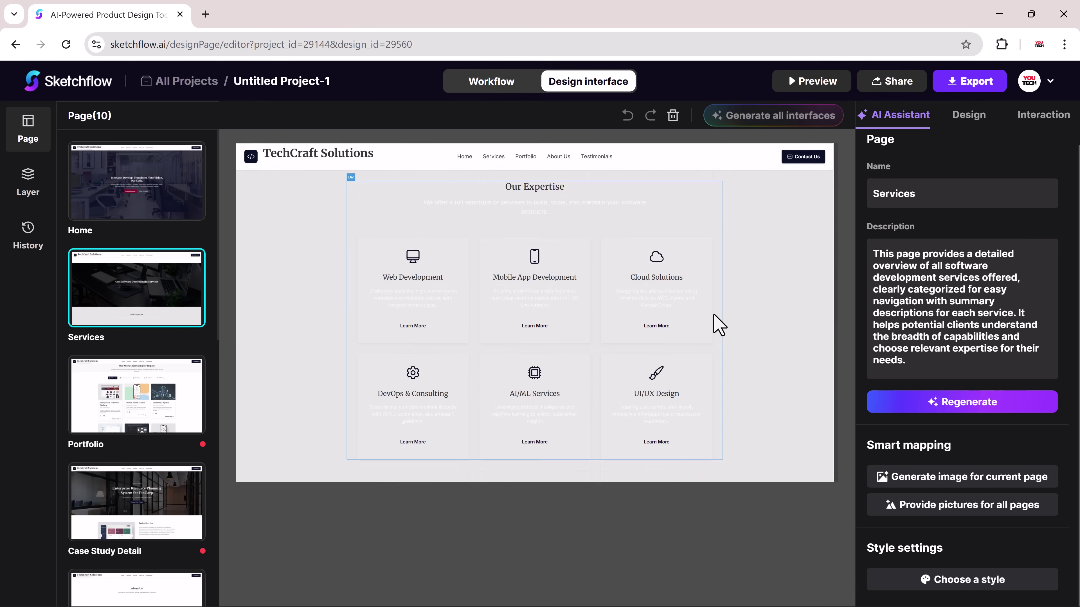
{"action": "scroll", "coordinate": [713, 321], "scroll_direction": "down", "scroll_amount": 5}
{"action": "scroll", "coordinate": [714, 320], "scroll_direction": "up", "scroll_amount": 8}
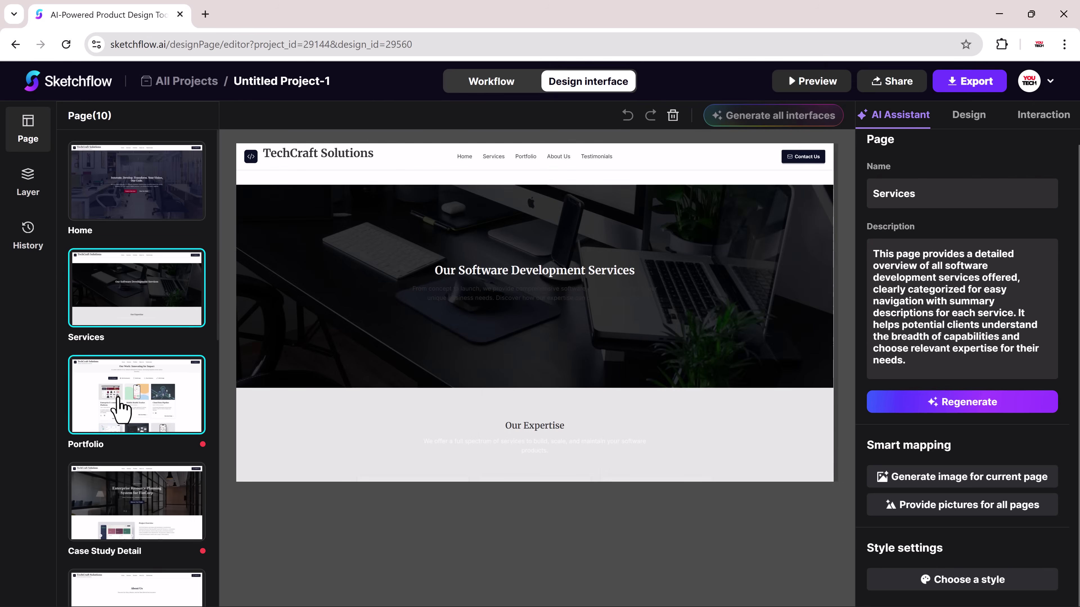
{"action": "left_click", "coordinate": [119, 397]}
{"action": "scroll", "coordinate": [761, 293], "scroll_direction": "down", "scroll_amount": 4}
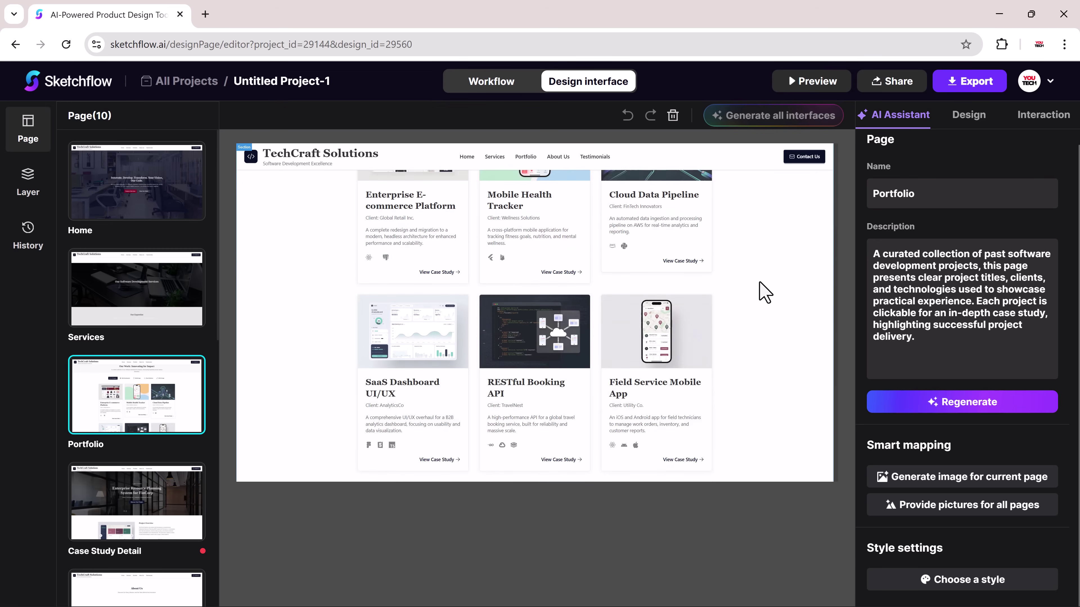
{"action": "scroll", "coordinate": [763, 293], "scroll_direction": "down", "scroll_amount": 3}
{"action": "scroll", "coordinate": [763, 293], "scroll_direction": "up", "scroll_amount": 7}
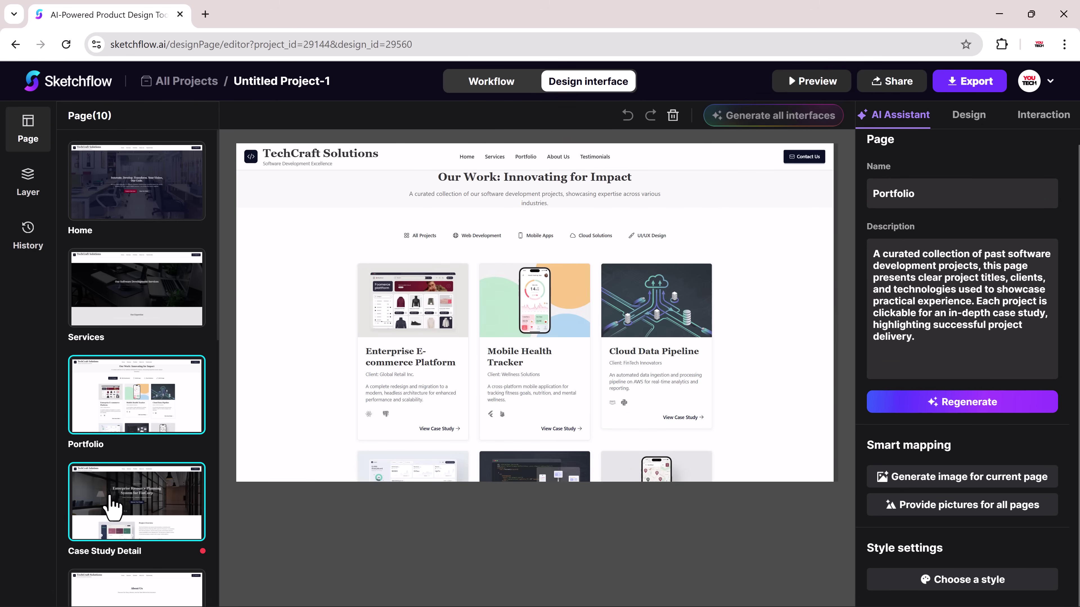
Review the Case Study Detail and About Us pages
{"action": "left_click", "coordinate": [112, 506]}
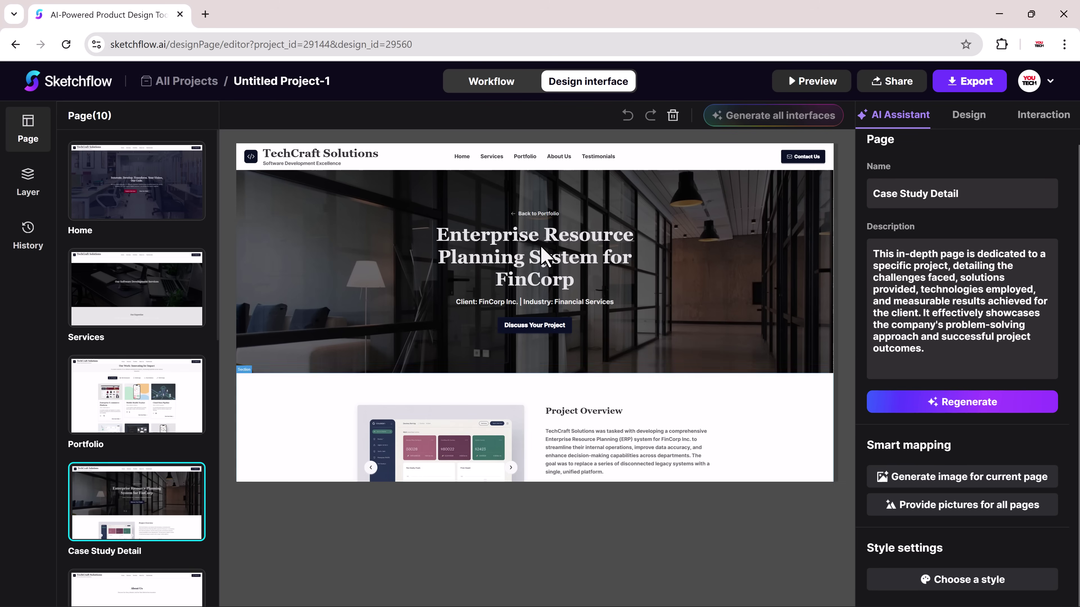
{"action": "scroll", "coordinate": [667, 298], "scroll_direction": "down", "scroll_amount": 10}
{"action": "scroll", "coordinate": [664, 291], "scroll_direction": "down", "scroll_amount": 8}
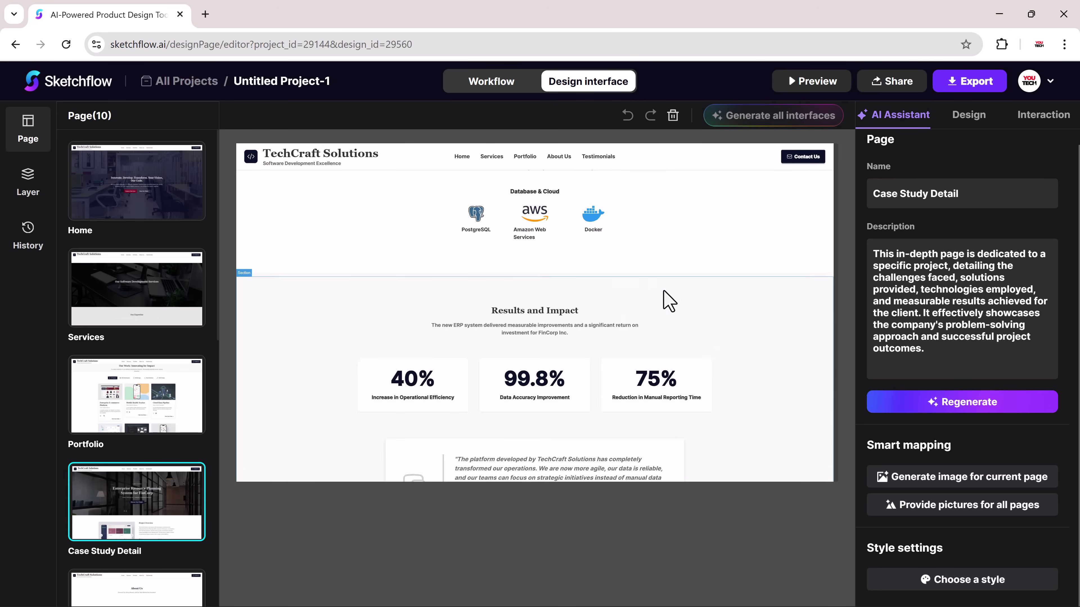
{"action": "scroll", "coordinate": [664, 290], "scroll_direction": "up", "scroll_amount": 18}
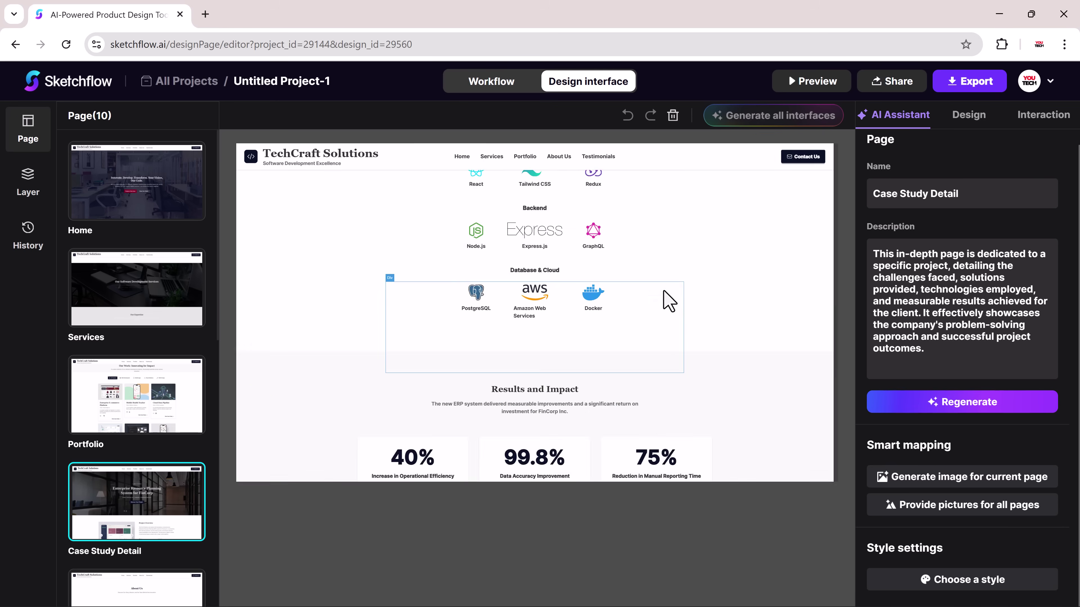
{"action": "scroll", "coordinate": [85, 521], "scroll_direction": "down", "scroll_amount": 5}
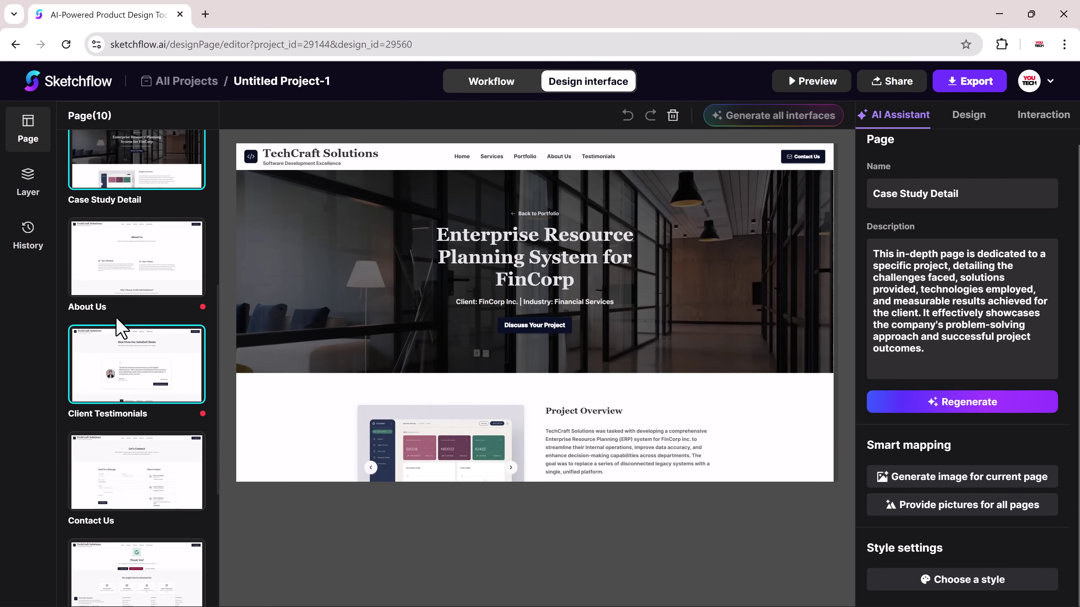
{"action": "left_click", "coordinate": [125, 282]}
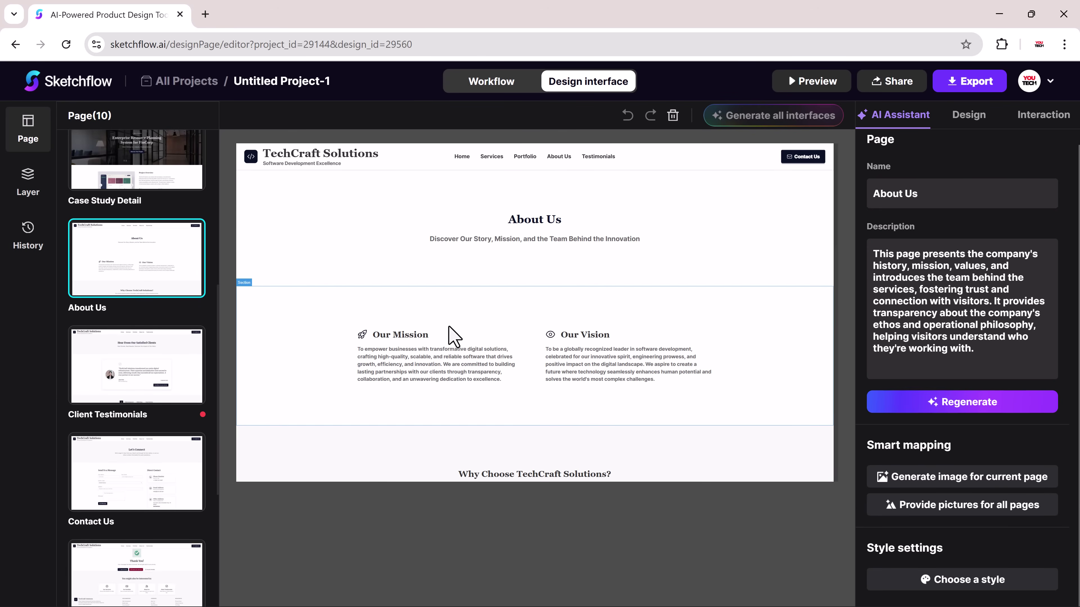
{"action": "scroll", "coordinate": [447, 337], "scroll_direction": "down", "scroll_amount": 10}
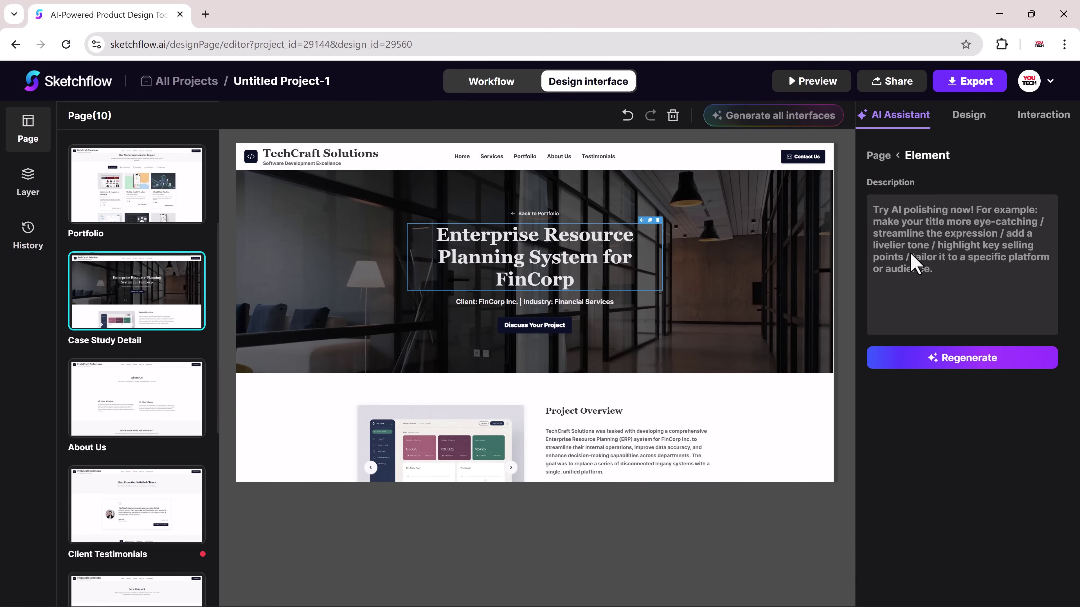
Ask AI polishing to 'Change font into red color' and regenerate the hero title
{"action": "left_click", "coordinate": [913, 263]}
{"action": "type", "text": "Change font into red color"}
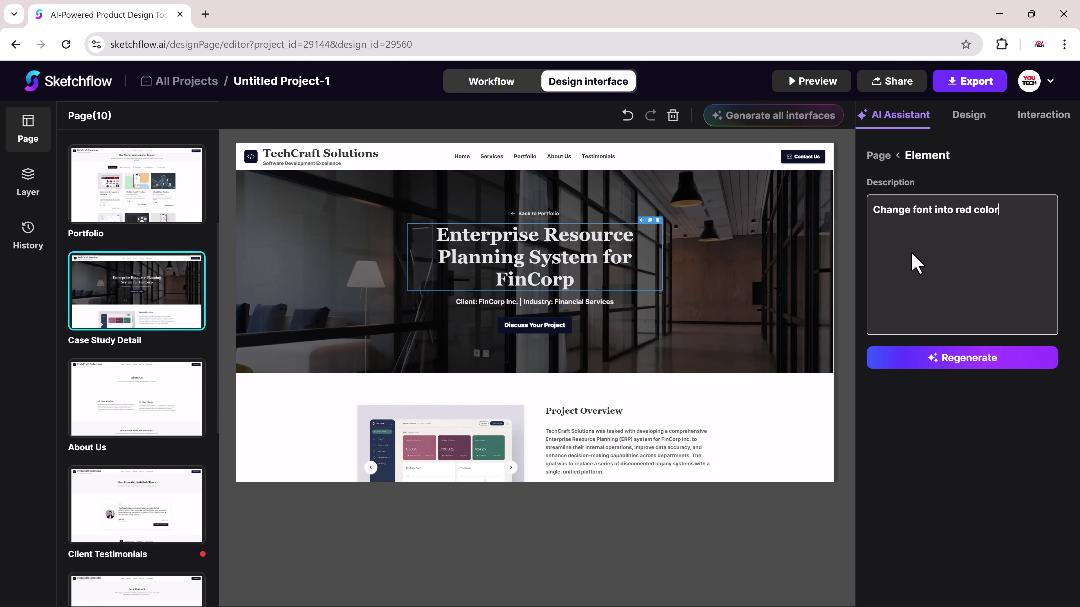
{"action": "left_click", "coordinate": [960, 365]}
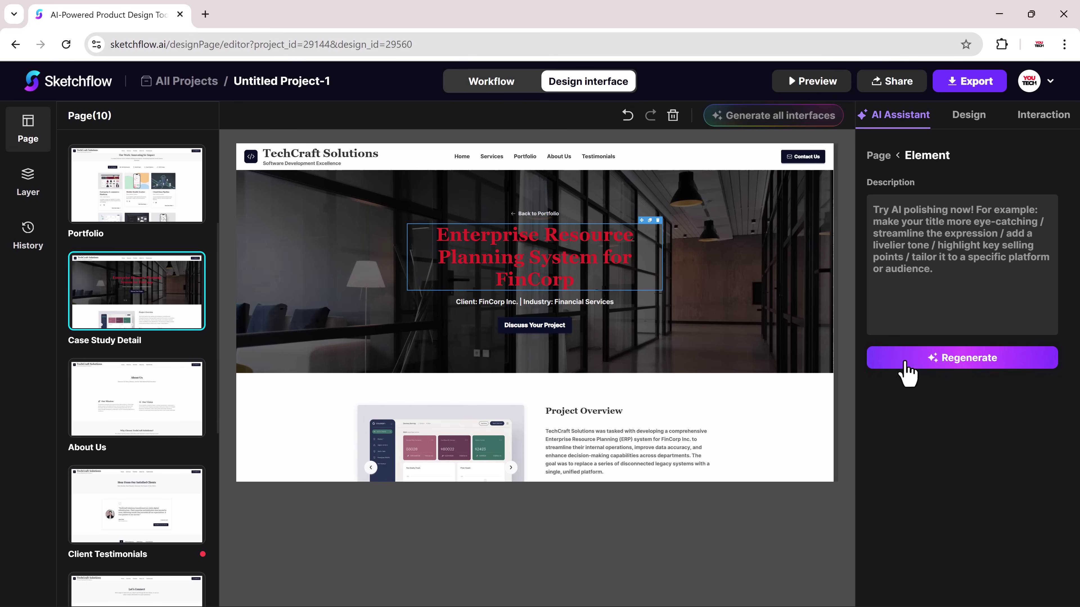
Show the element's Design properties with the Flex and Dimension sections expanded
{"action": "left_click", "coordinate": [971, 121]}
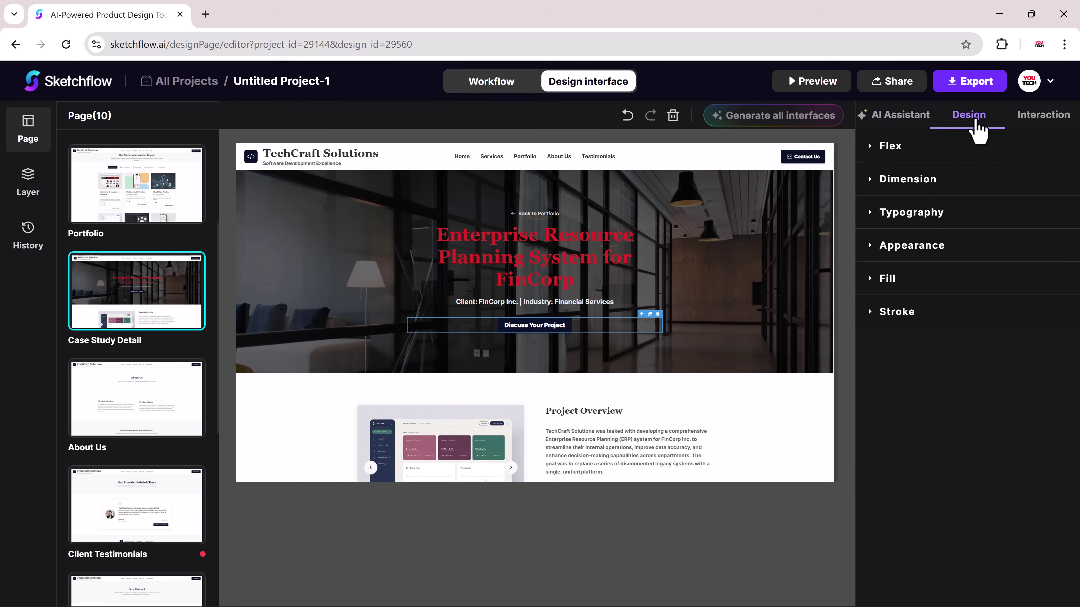
{"action": "left_click", "coordinate": [886, 149]}
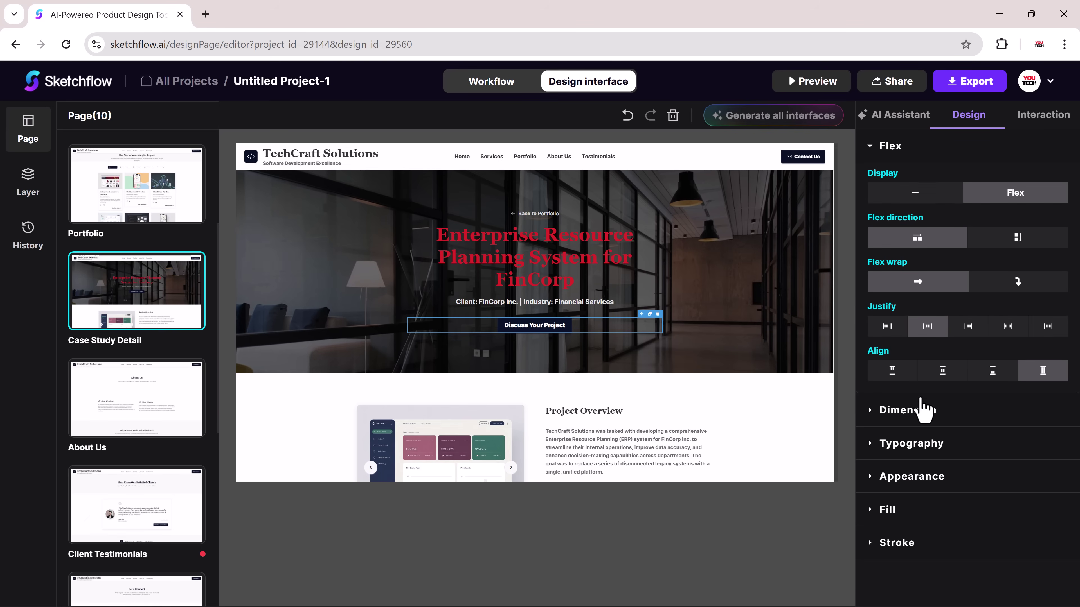
{"action": "left_click", "coordinate": [884, 410]}
{"action": "scroll", "coordinate": [897, 353], "scroll_direction": "down", "scroll_amount": 3}
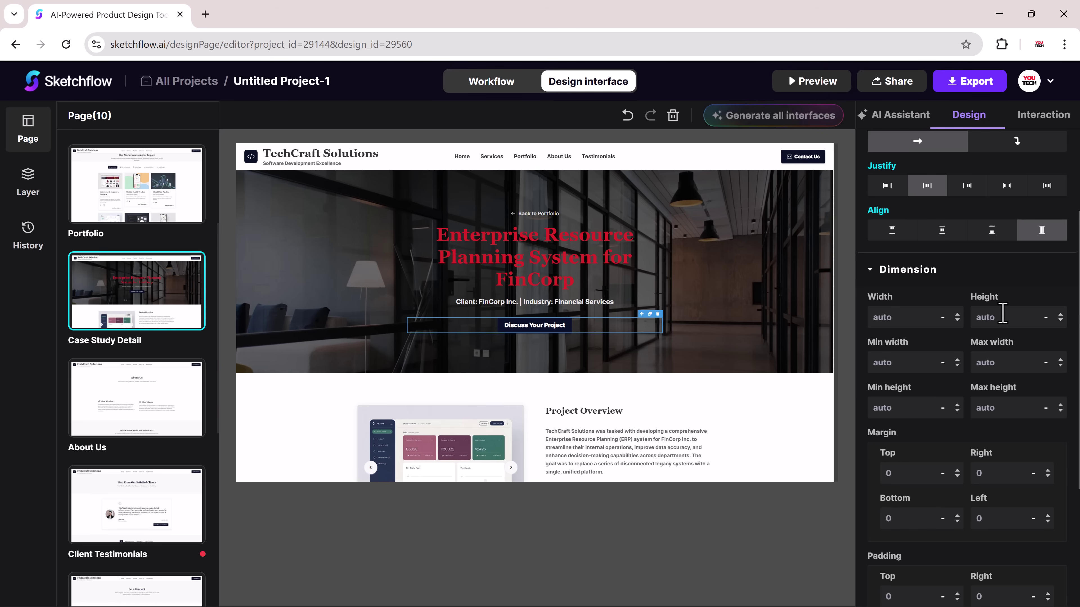
{"action": "scroll", "coordinate": [1002, 314], "scroll_direction": "down", "scroll_amount": 2}
{"action": "scroll", "coordinate": [1003, 317], "scroll_direction": "down", "scroll_amount": 4}
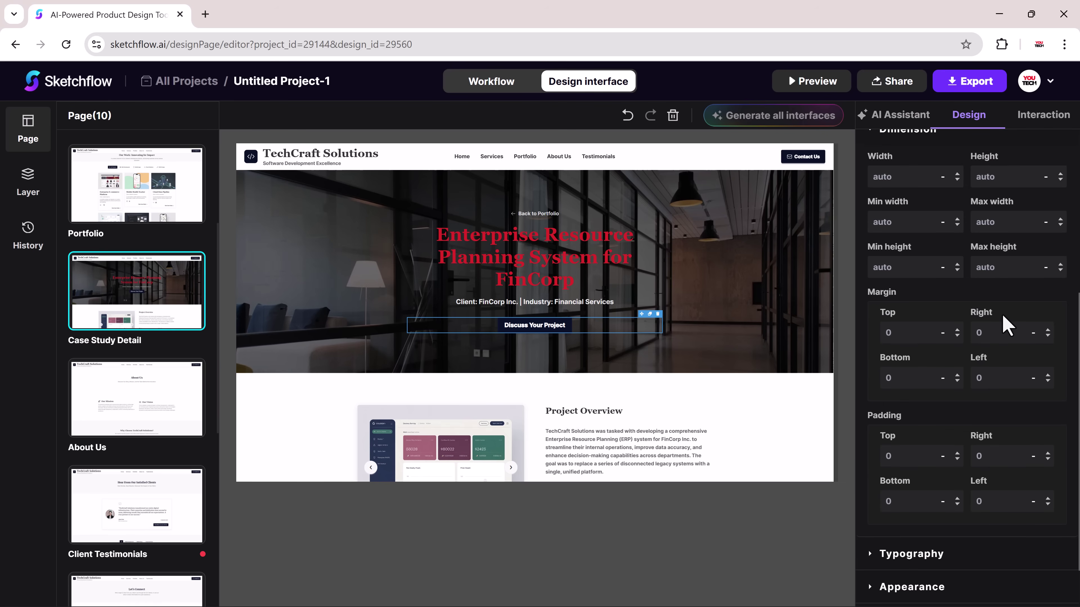
Expand Typography, Appearance and Fill, then view the Interaction Id and Title fields
{"action": "left_click", "coordinate": [938, 491]}
{"action": "scroll", "coordinate": [967, 427], "scroll_direction": "down", "scroll_amount": 7}
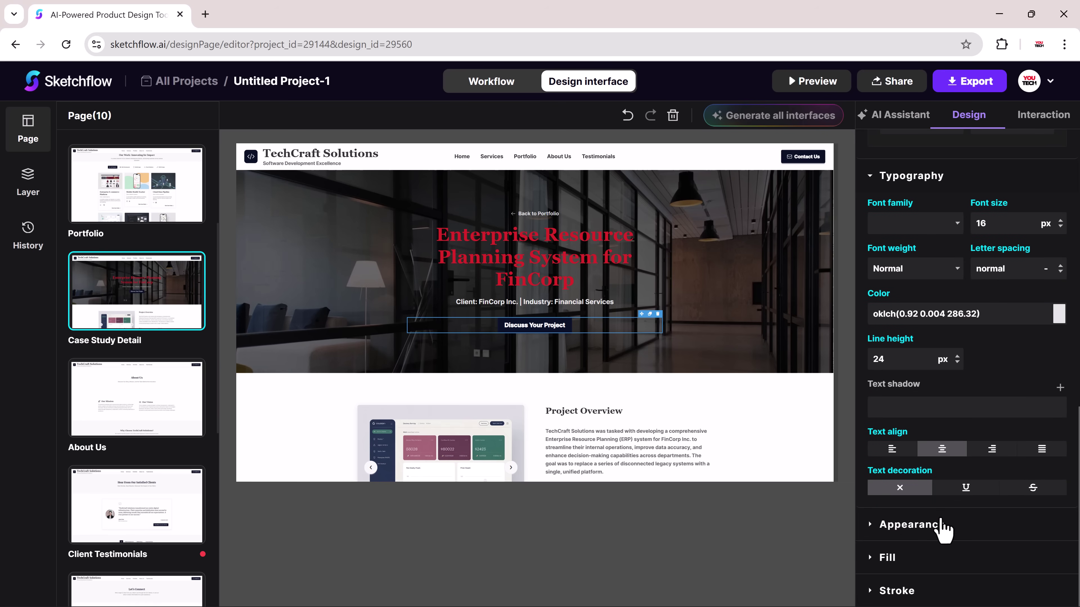
{"action": "left_click", "coordinate": [942, 530]}
{"action": "scroll", "coordinate": [940, 534], "scroll_direction": "down", "scroll_amount": 1}
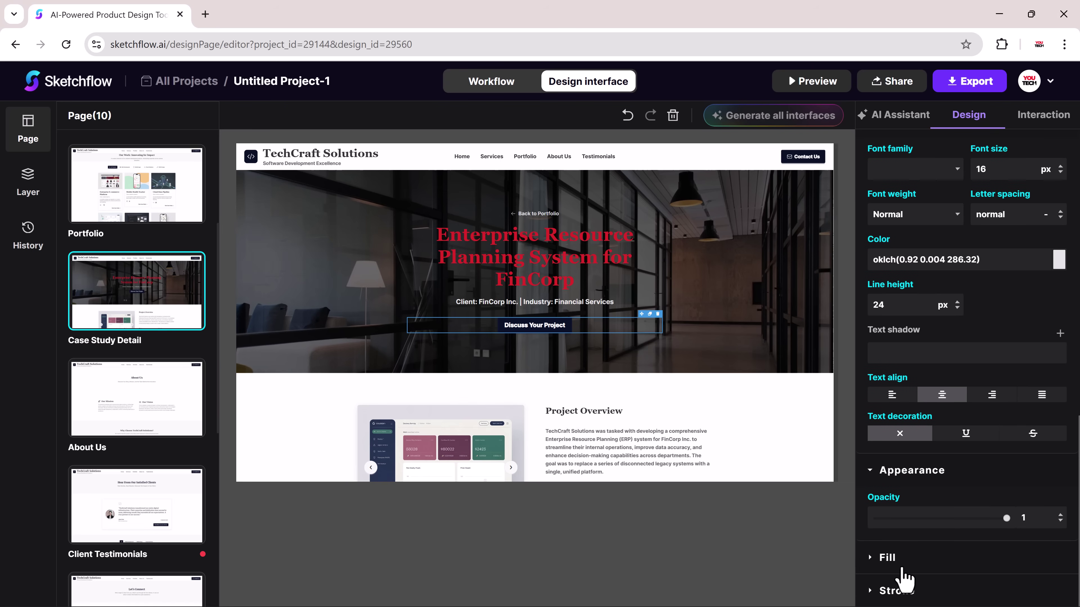
{"action": "left_click", "coordinate": [885, 557]}
{"action": "scroll", "coordinate": [908, 566], "scroll_direction": "down", "scroll_amount": 6}
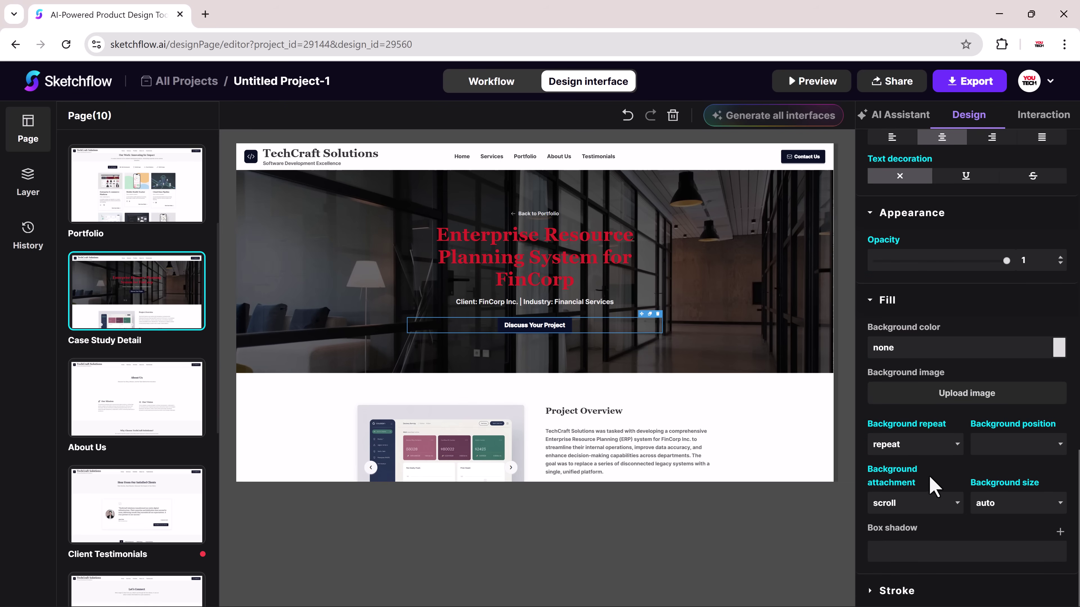
{"action": "scroll", "coordinate": [927, 468], "scroll_direction": "up", "scroll_amount": 10}
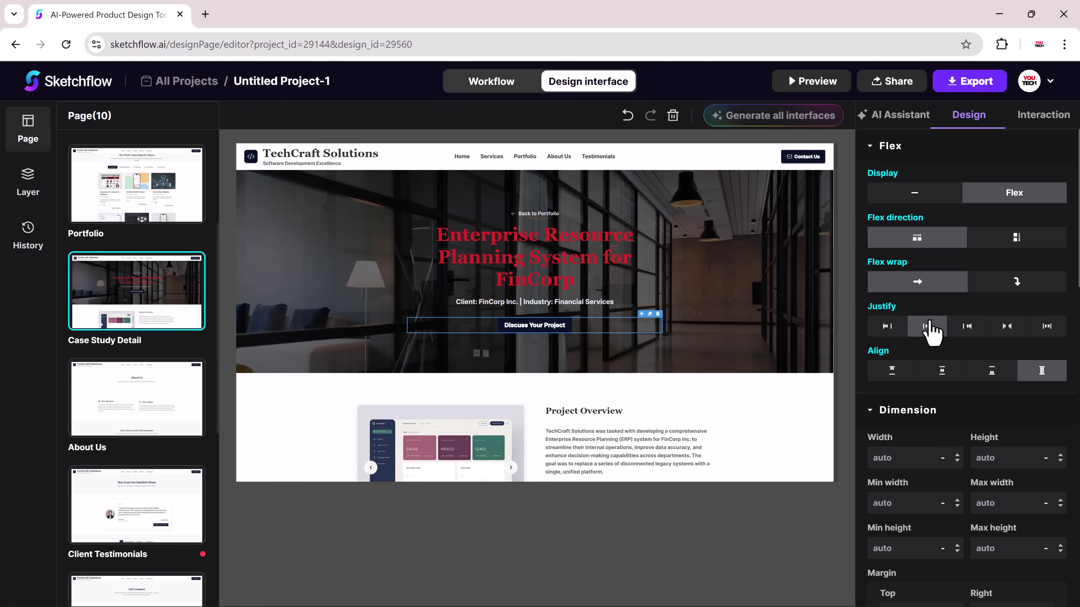
{"action": "left_click", "coordinate": [1037, 121]}
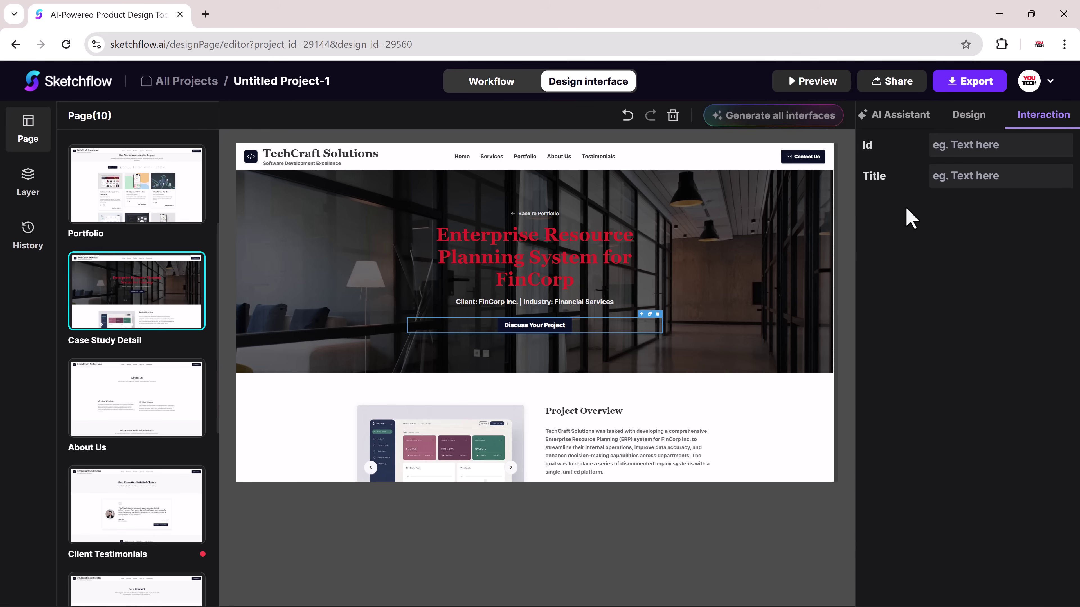
Copy the project's share link and view the Sketch/Html export options
{"action": "left_click", "coordinate": [886, 86]}
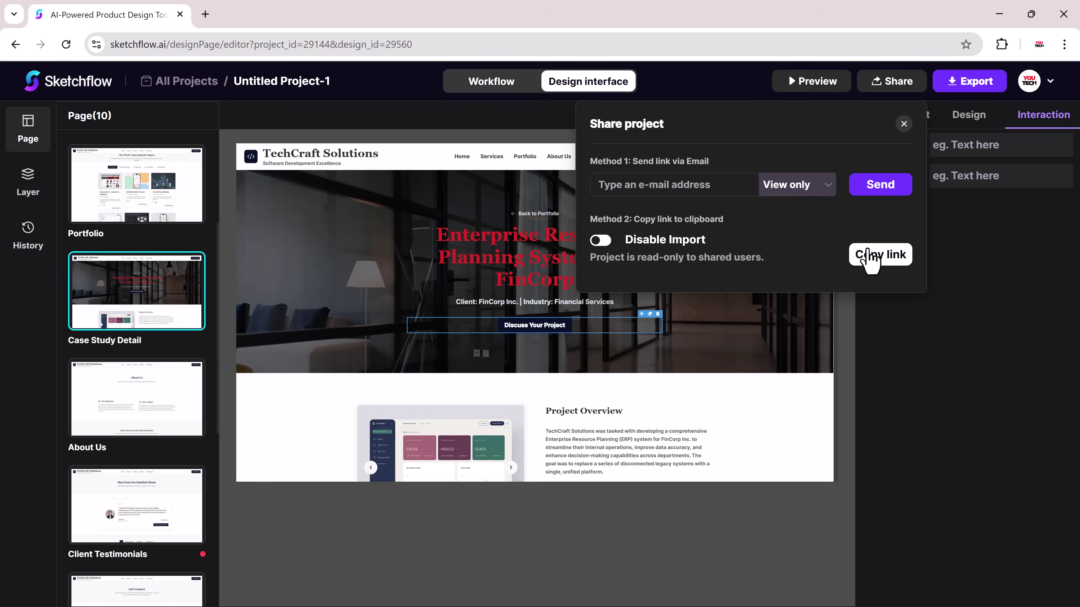
{"action": "left_click", "coordinate": [886, 273]}
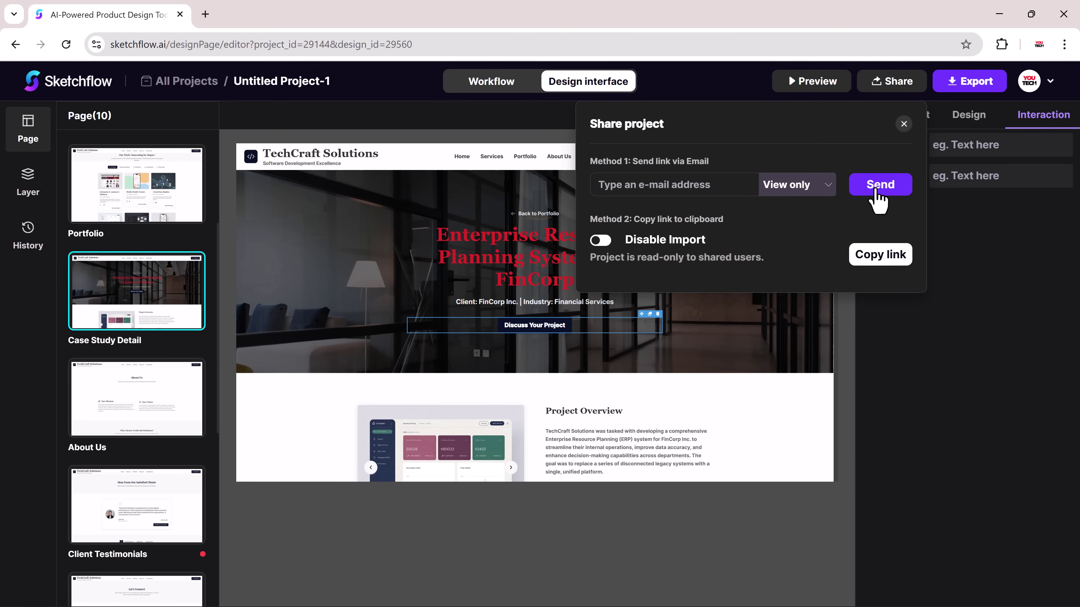
{"action": "left_click", "coordinate": [965, 82]}
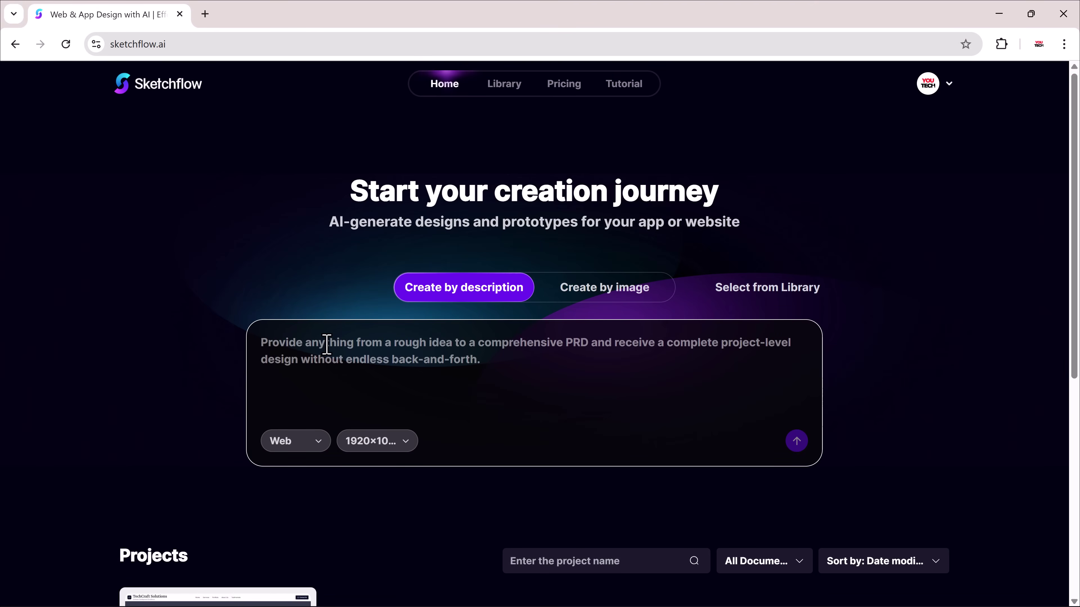
Paste the clothing-store prompt (product grid, filters, cart, checkout), keep Web, and submit it
{"action": "type", "text": "Generate an e-commerce website for a clothing brand with product grid, filters, shopping cart, and checkout"}
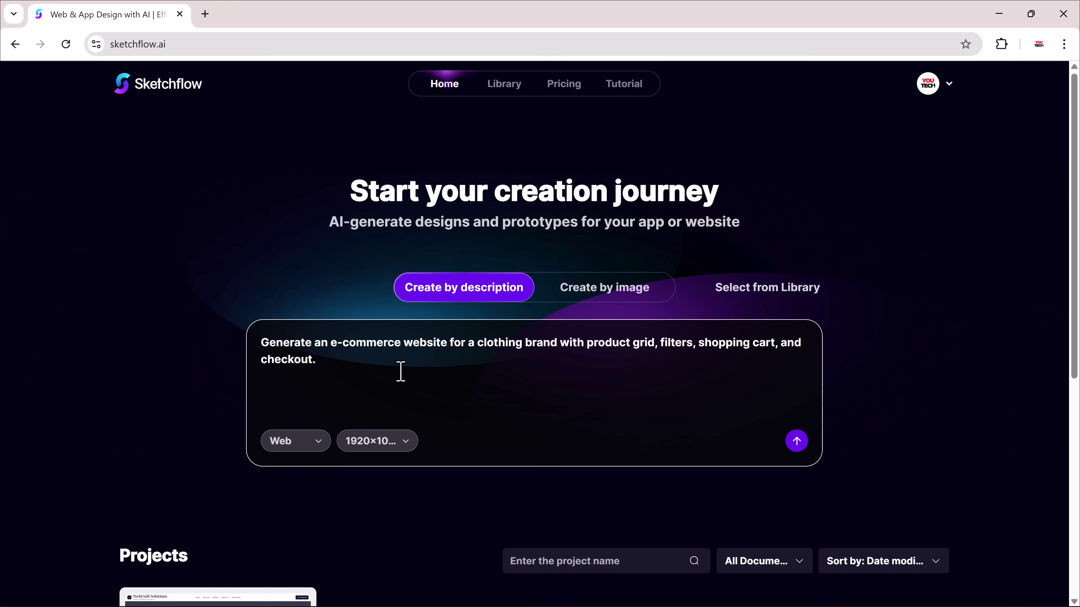
{"action": "left_click", "coordinate": [310, 446]}
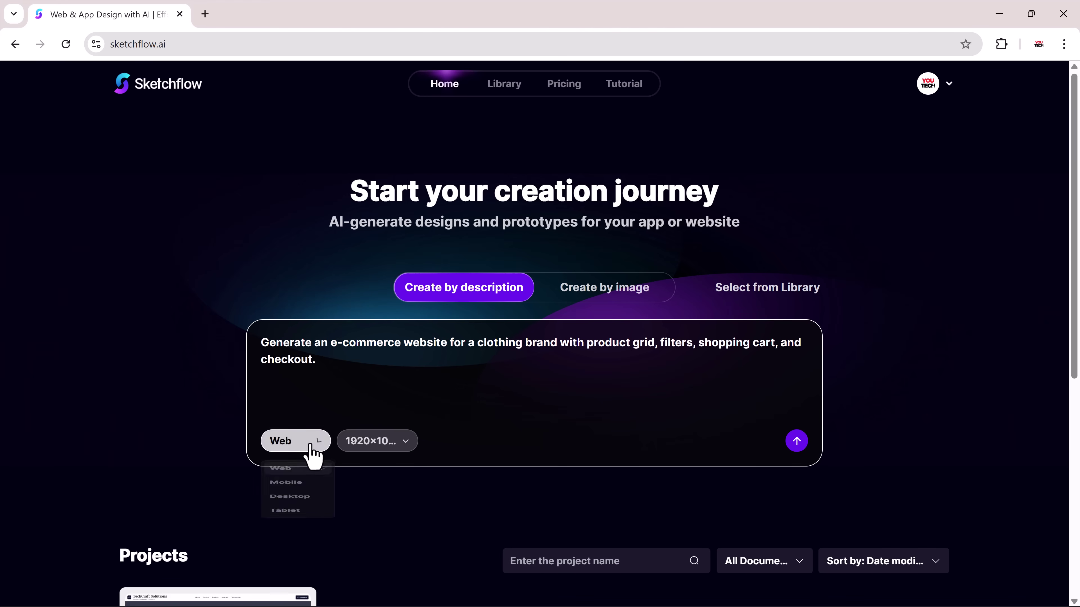
{"action": "left_click", "coordinate": [798, 448]}
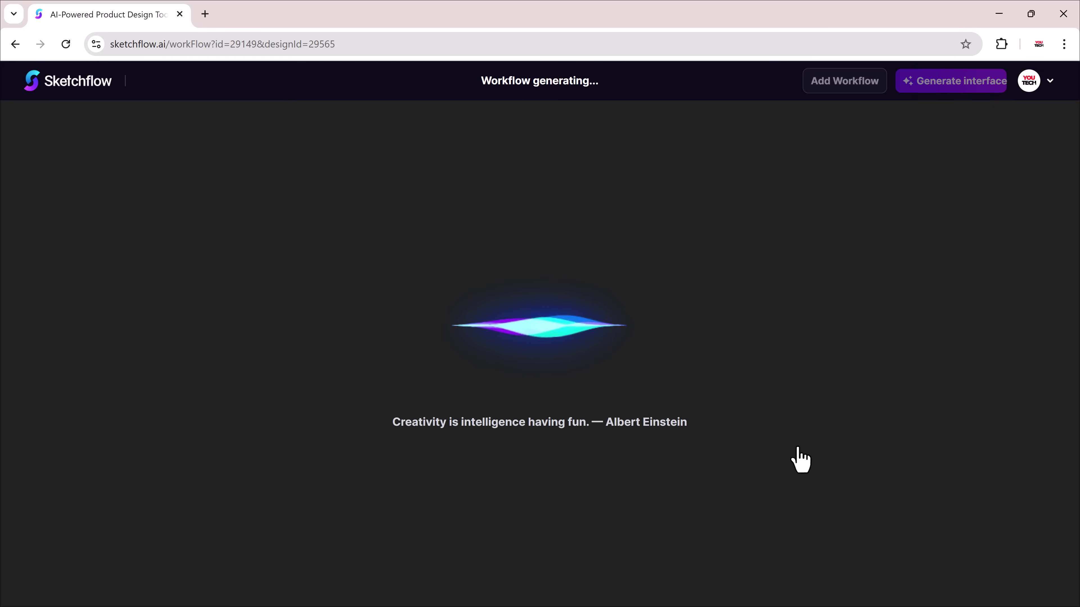
Generate every clothing-store workflow screen in the Modern Business style
{"action": "scroll", "coordinate": [654, 318], "scroll_direction": "down", "scroll_amount": 10}
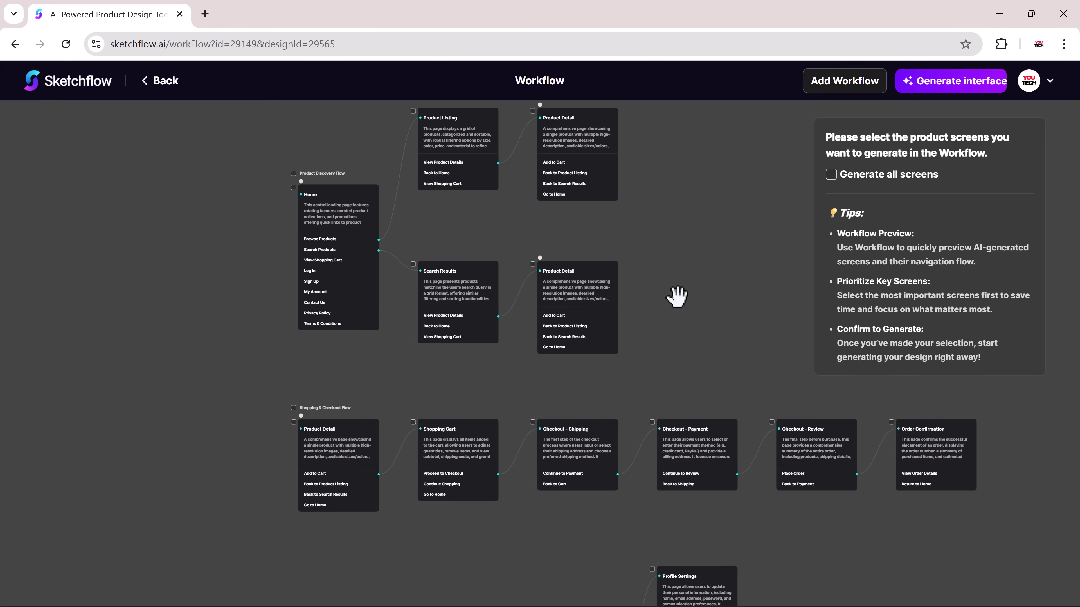
{"action": "scroll", "coordinate": [748, 463], "scroll_direction": "up", "scroll_amount": 5}
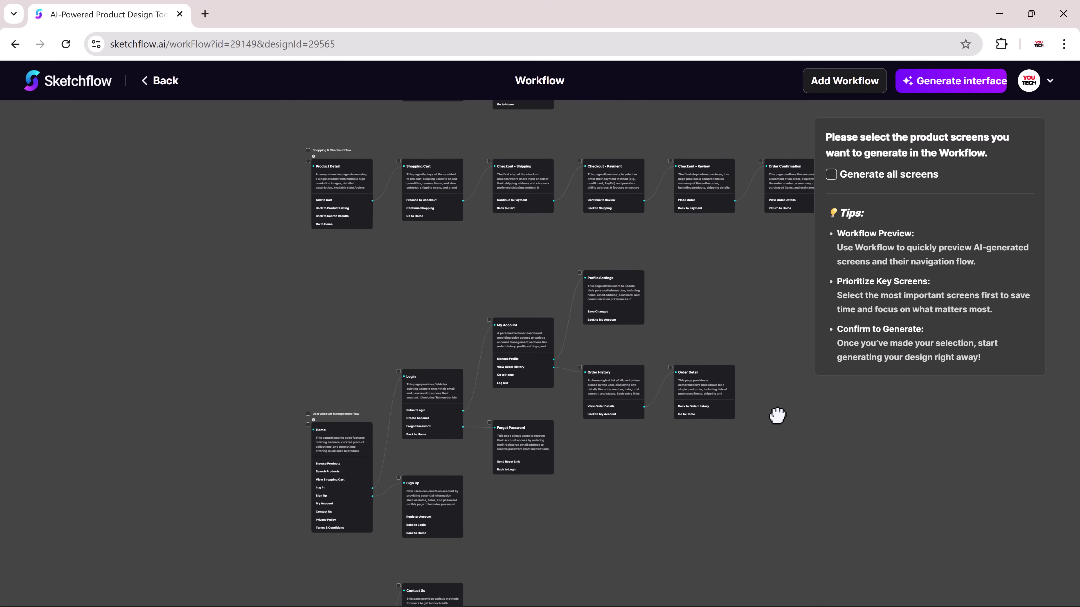
{"action": "left_click", "coordinate": [831, 175]}
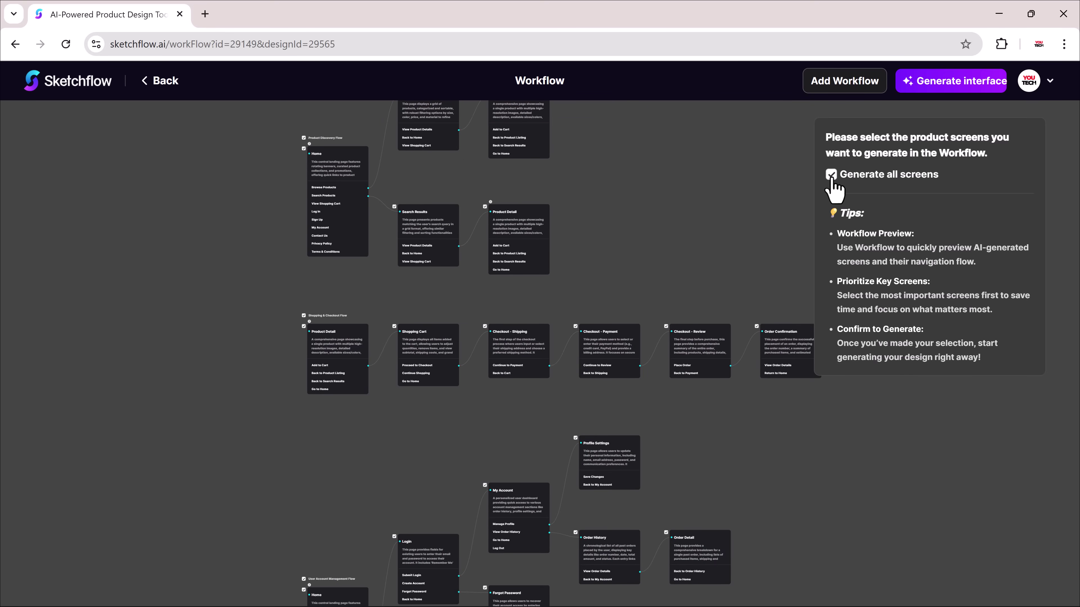
{"action": "left_click", "coordinate": [944, 91]}
{"action": "left_click", "coordinate": [751, 371]}
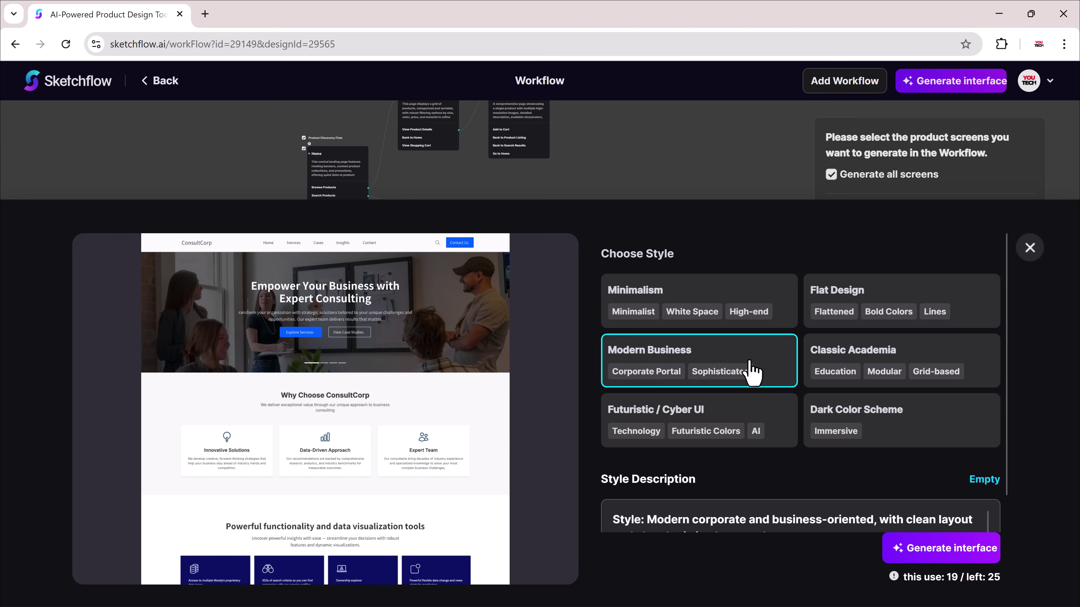
{"action": "left_click", "coordinate": [909, 552]}
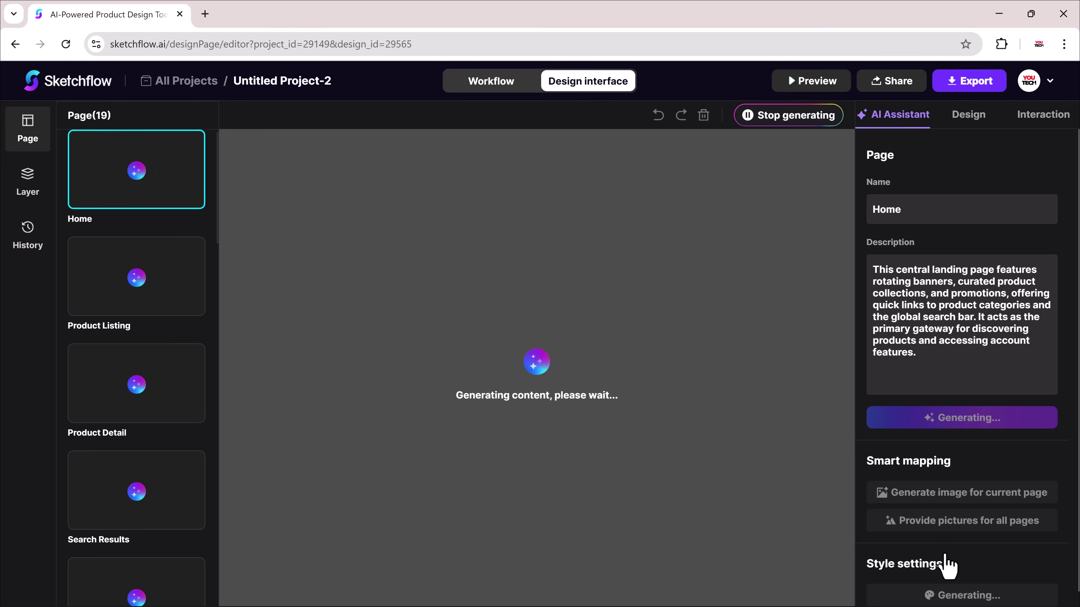
Scroll through the StyleCraft Home page and then the Product Listing page design
{"action": "scroll", "coordinate": [767, 374], "scroll_direction": "down", "scroll_amount": 5}
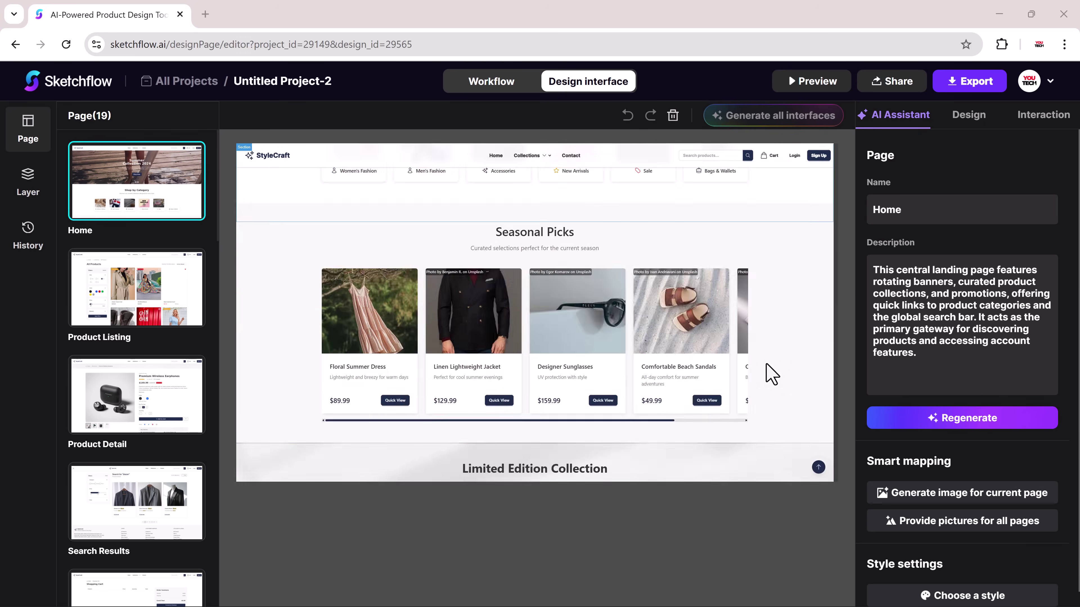
{"action": "scroll", "coordinate": [767, 372], "scroll_direction": "up", "scroll_amount": 3}
{"action": "scroll", "coordinate": [768, 372], "scroll_direction": "down", "scroll_amount": 10}
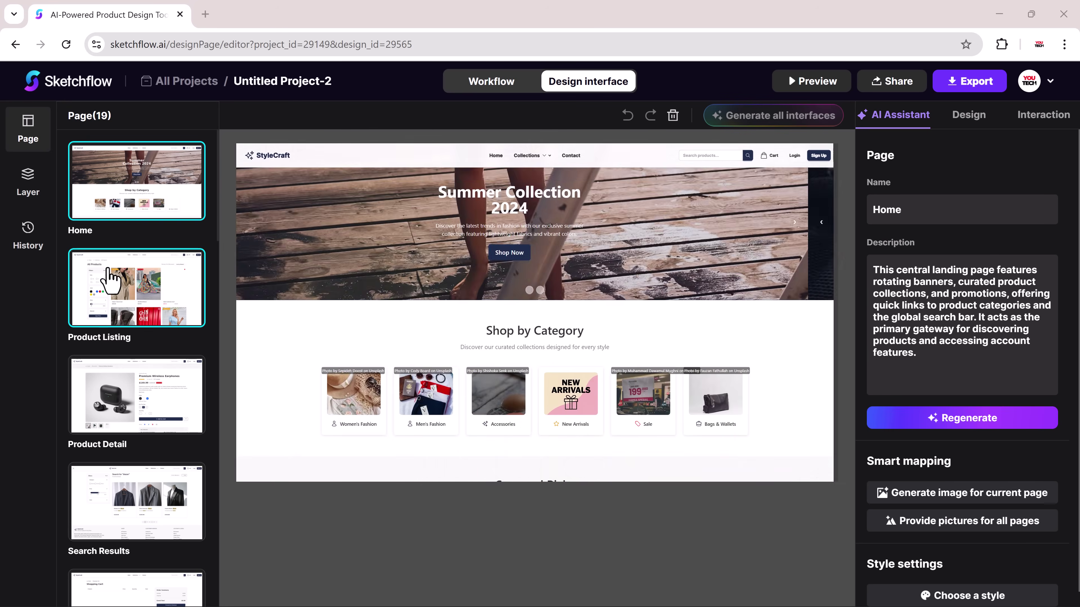
{"action": "left_click", "coordinate": [112, 279]}
{"action": "scroll", "coordinate": [543, 271], "scroll_direction": "down", "scroll_amount": 5}
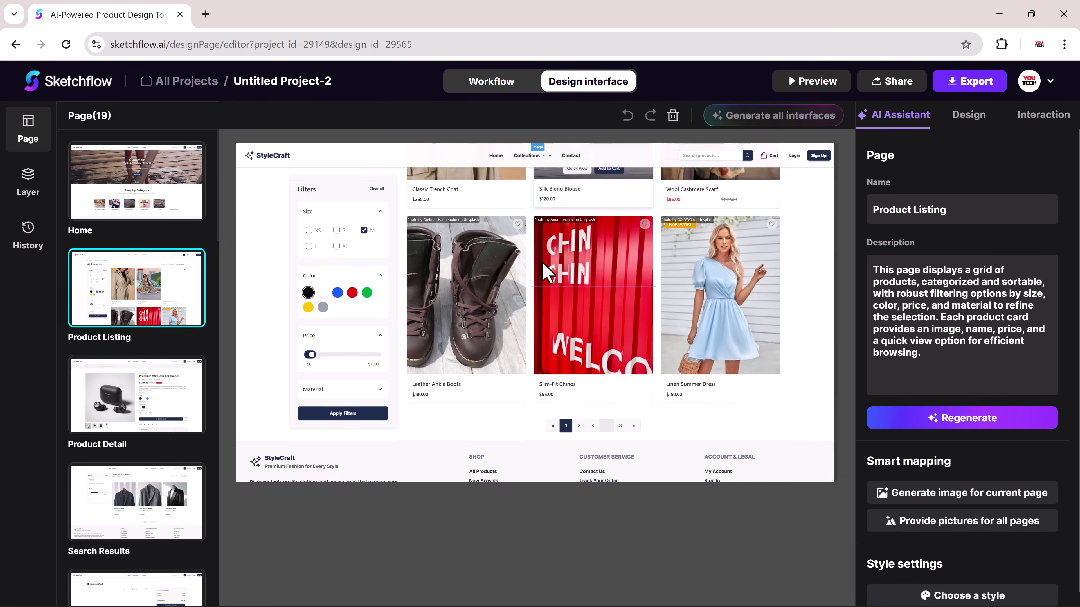
{"action": "scroll", "coordinate": [543, 271], "scroll_direction": "down", "scroll_amount": 3}
{"action": "scroll", "coordinate": [546, 274], "scroll_direction": "up", "scroll_amount": 8}
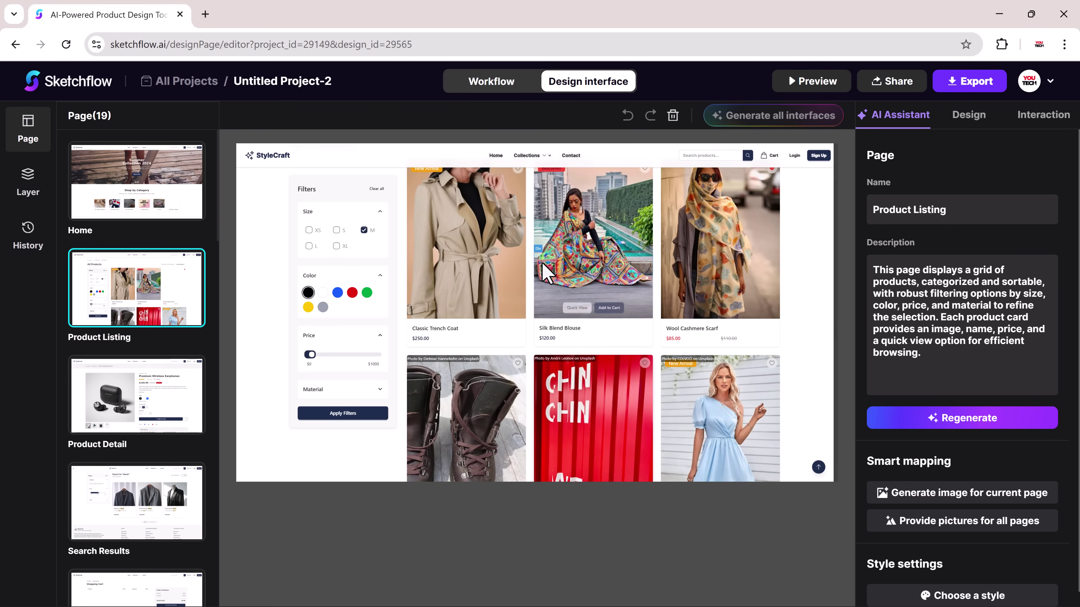
Review the Product Detail page showing Premium Wireless Earphones at $149.99
{"action": "left_click", "coordinate": [196, 370]}
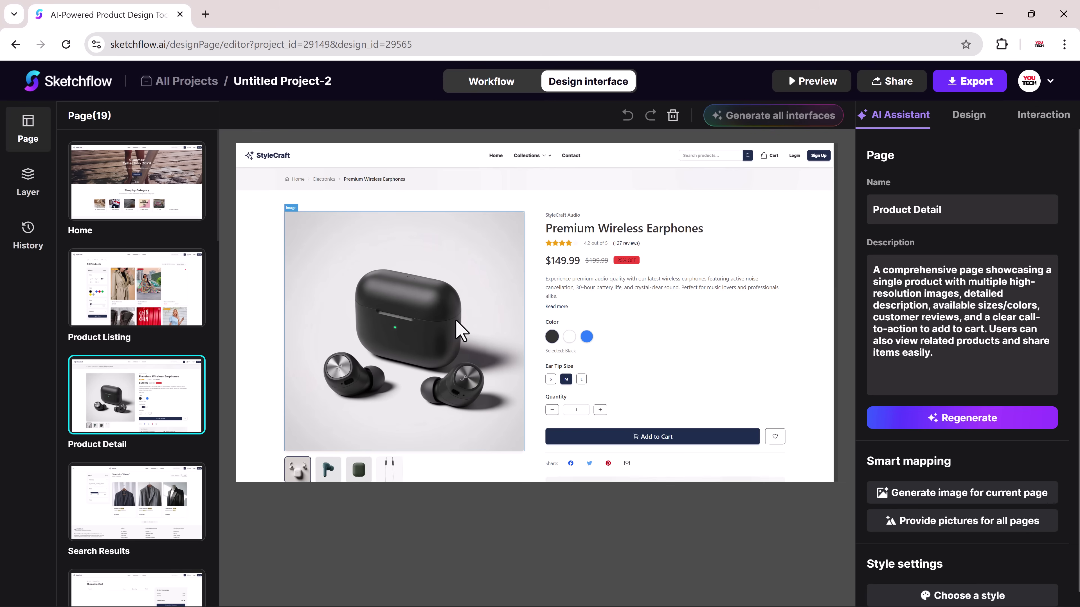
{"action": "scroll", "coordinate": [712, 327], "scroll_direction": "down", "scroll_amount": 3}
{"action": "scroll", "coordinate": [712, 328], "scroll_direction": "down", "scroll_amount": 8}
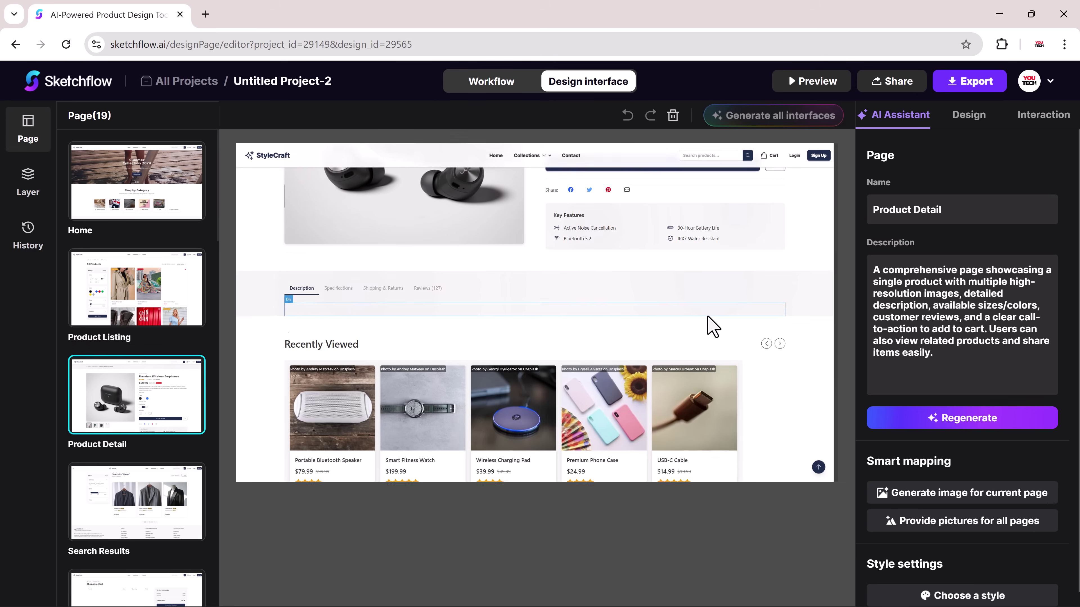
{"action": "scroll", "coordinate": [710, 324], "scroll_direction": "up", "scroll_amount": 5}
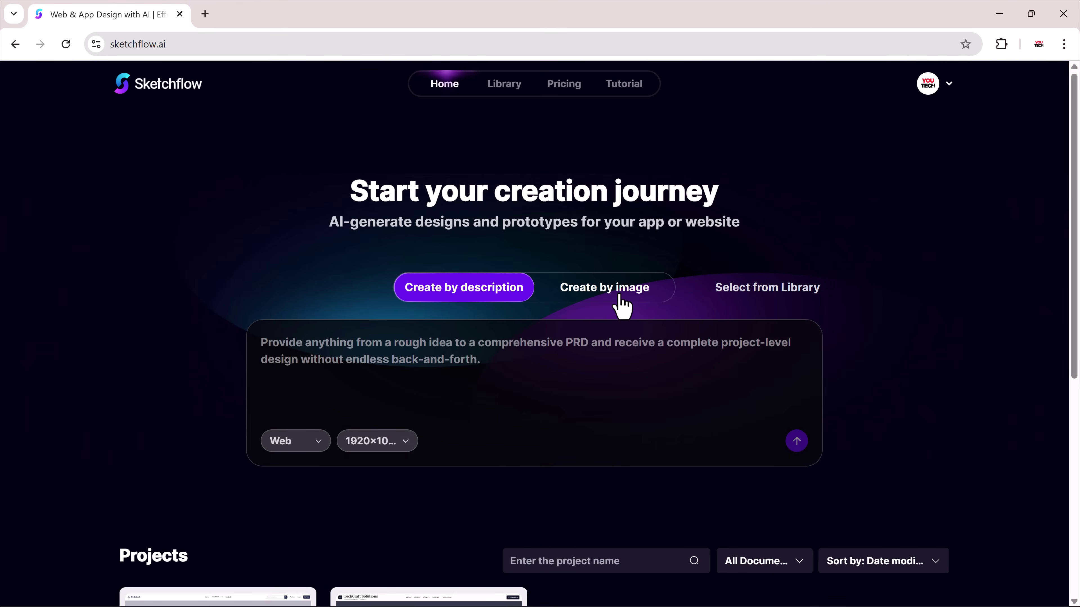
Switch to Create by image and upload Image (1) and Image (2) as references
{"action": "left_click", "coordinate": [620, 298]}
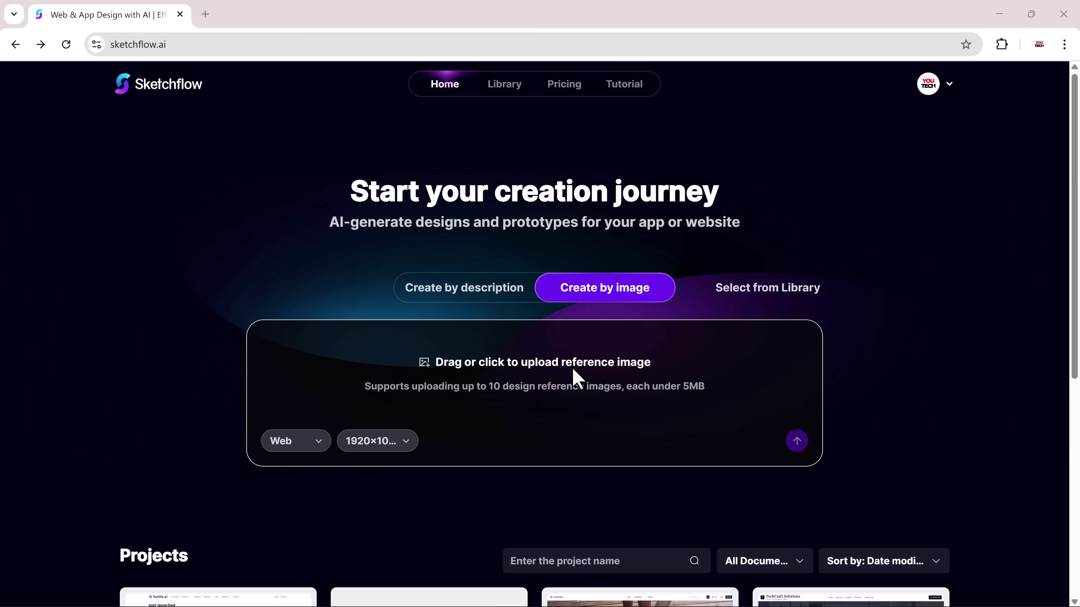
{"action": "left_click", "coordinate": [577, 378]}
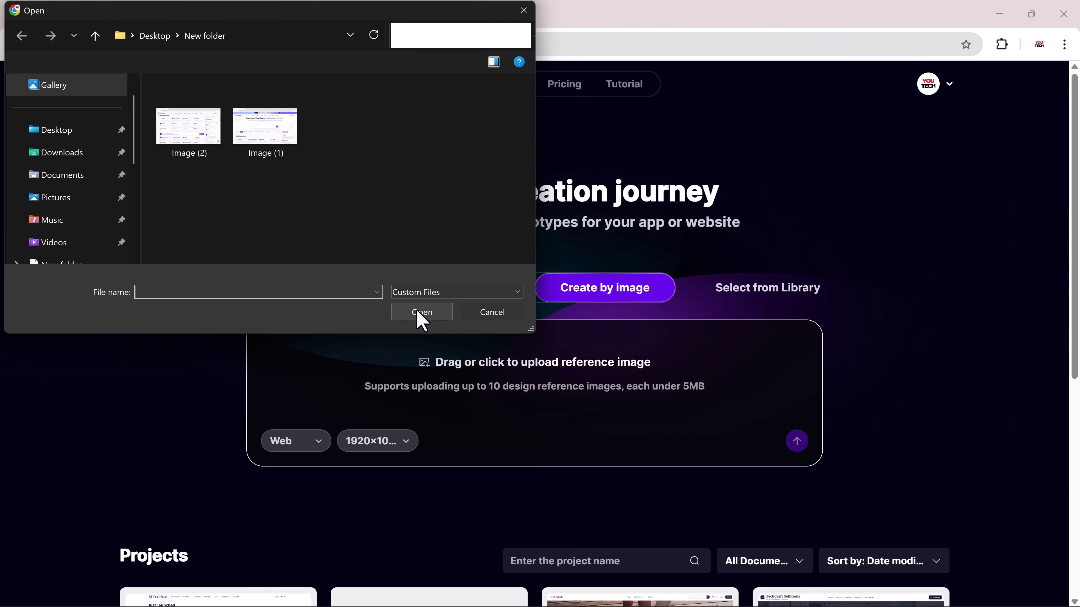
{"action": "double_click", "coordinate": [278, 149]}
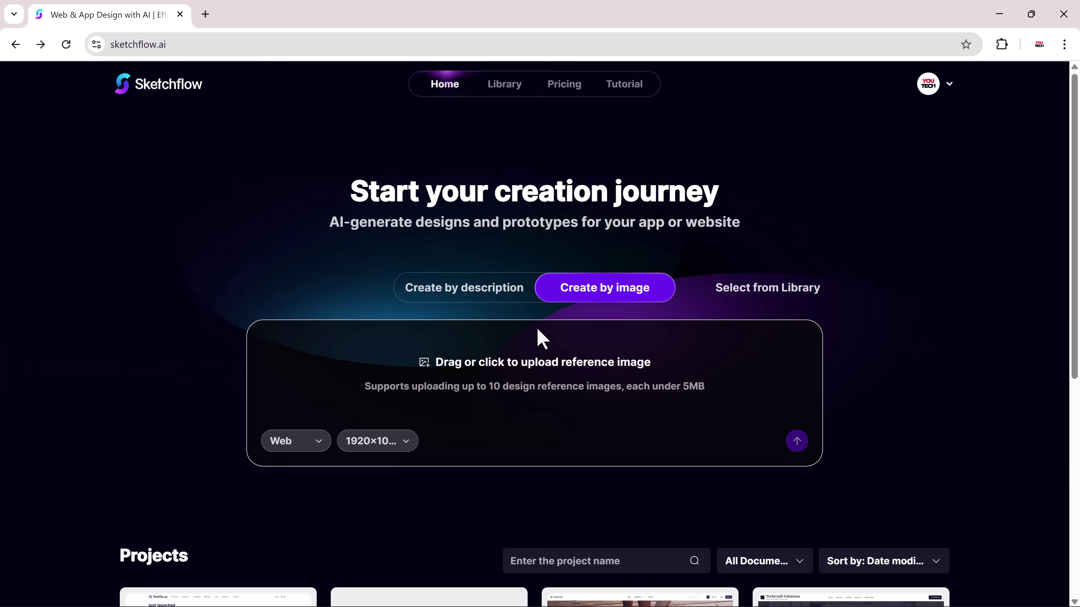
{"action": "left_click", "coordinate": [422, 314]}
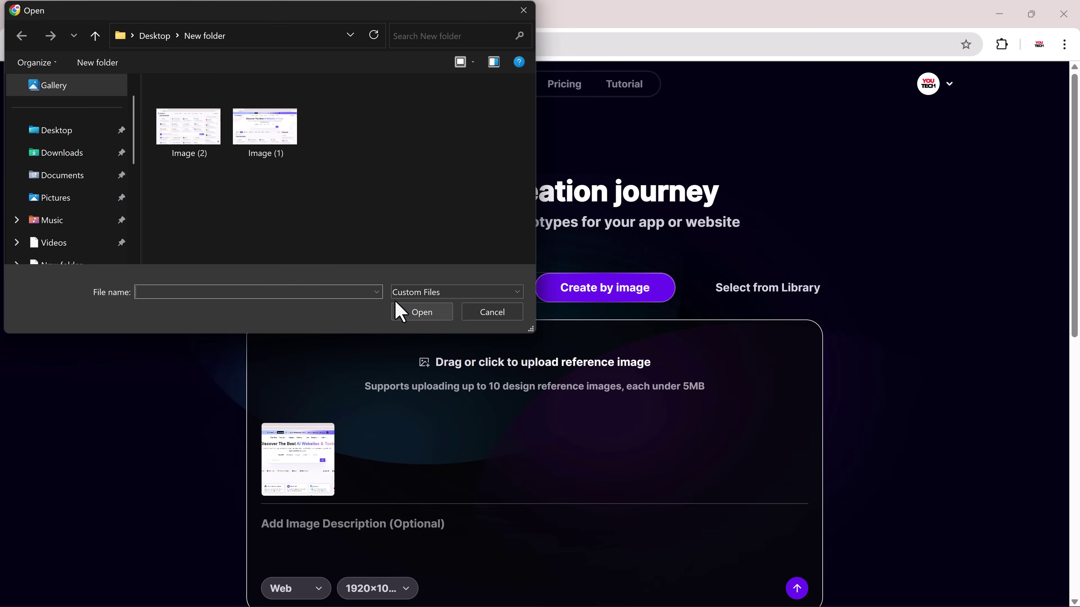
{"action": "double_click", "coordinate": [192, 147]}
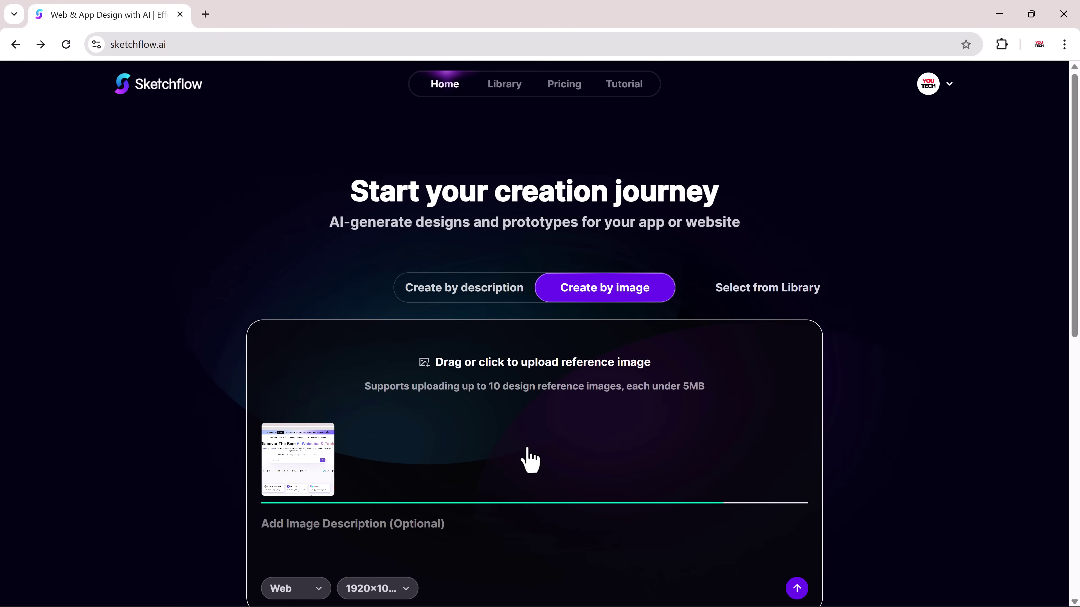
Paste the AI tool hub website request into the Add Image Description box
{"action": "scroll", "coordinate": [505, 457], "scroll_direction": "down", "scroll_amount": 1}
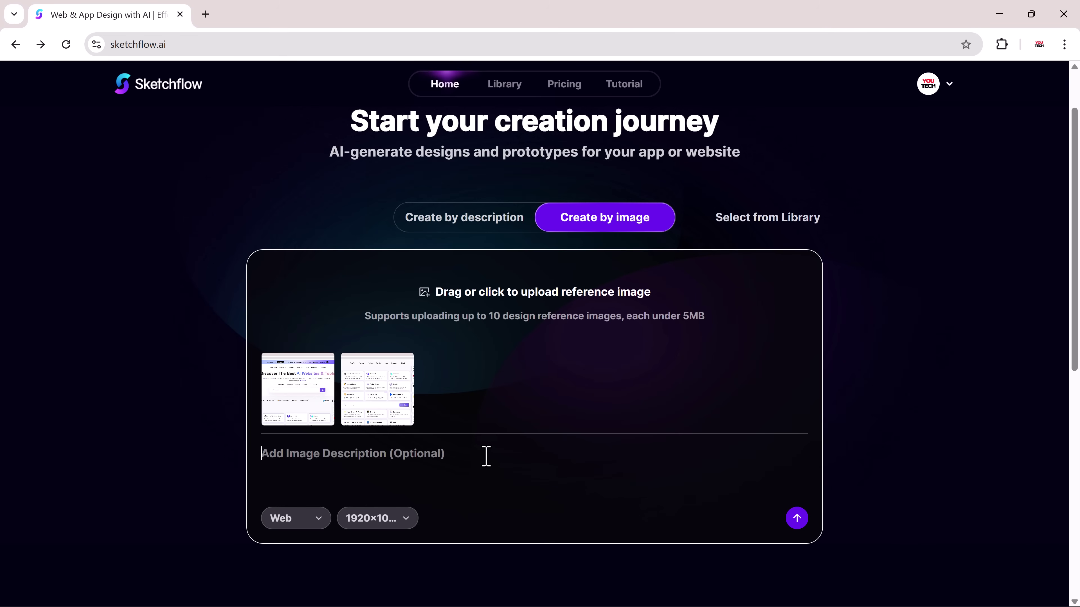
{"action": "left_click", "coordinate": [486, 457]}
{"action": "type", "text": "Create an AI tool hub website similar to this, using the reference image"}
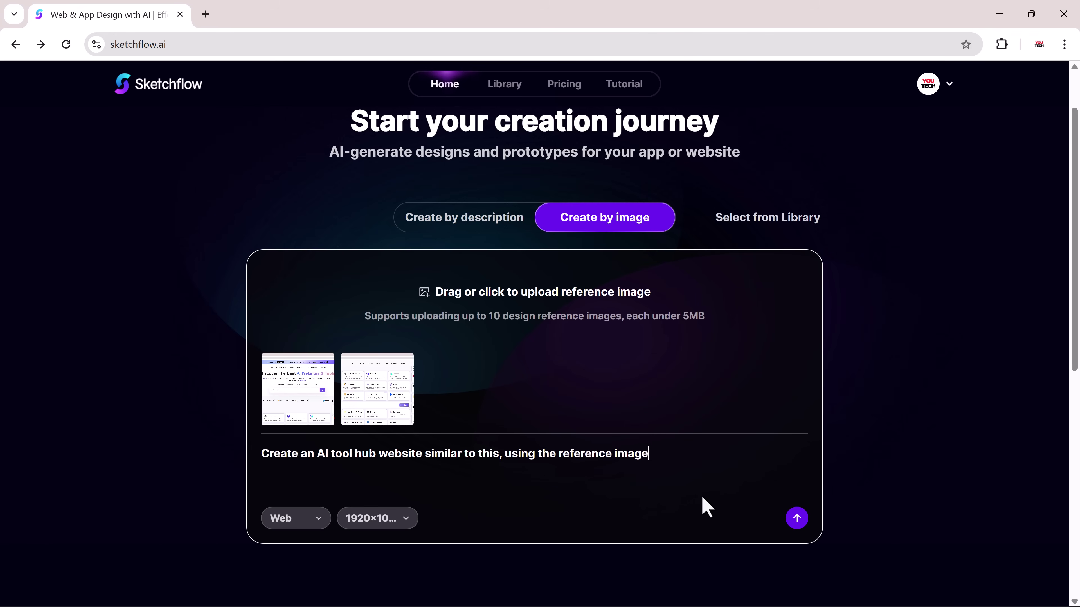
Generate the image-based design and drag the stray 459 out of the hero subtitle
{"action": "left_click", "coordinate": [798, 518]}
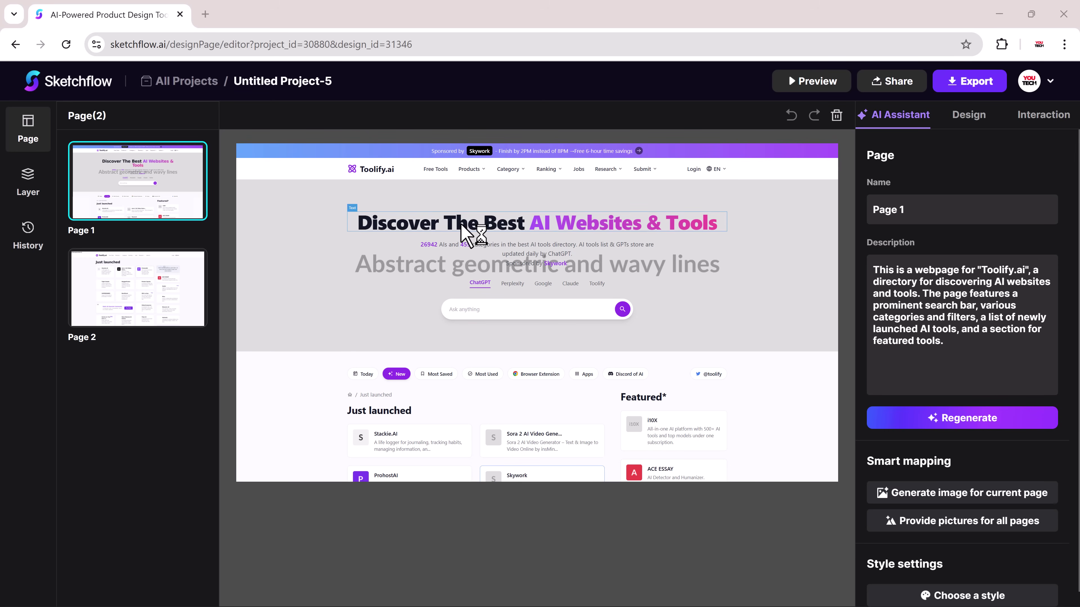
{"action": "left_click", "coordinate": [463, 249]}
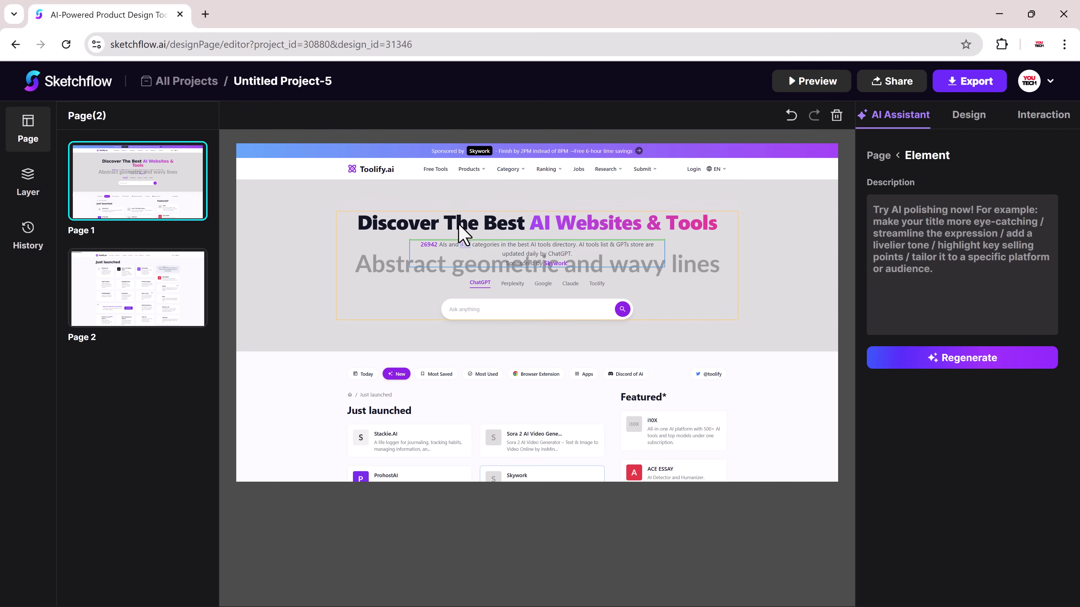
{"action": "left_click_drag", "start_coordinate": [464, 245], "coordinate": [487, 250]}
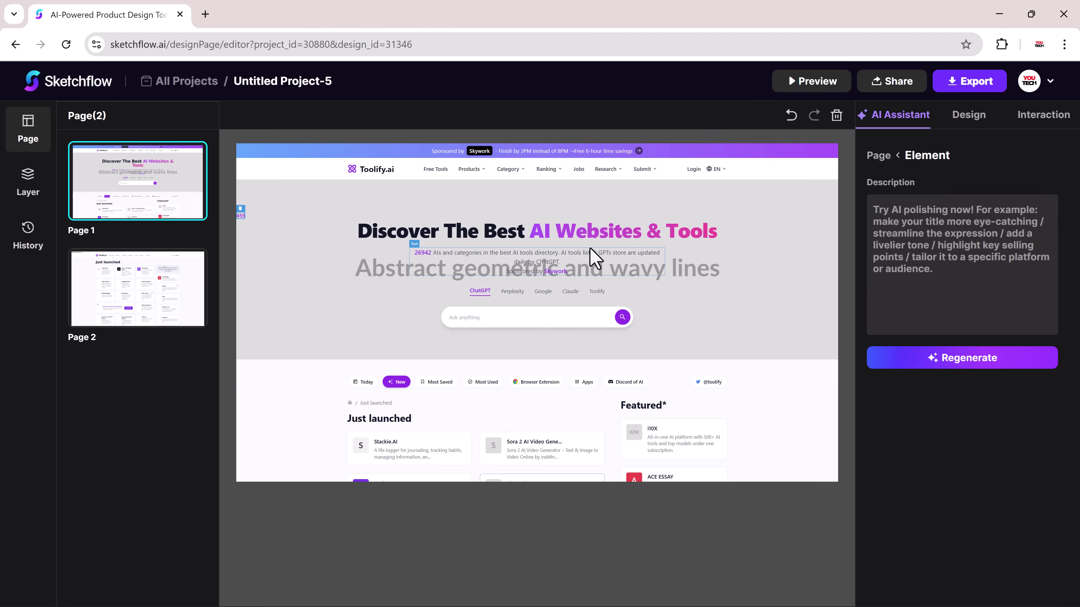
Select the hero Div section and show its Design styling properties
{"action": "left_click", "coordinate": [623, 385]}
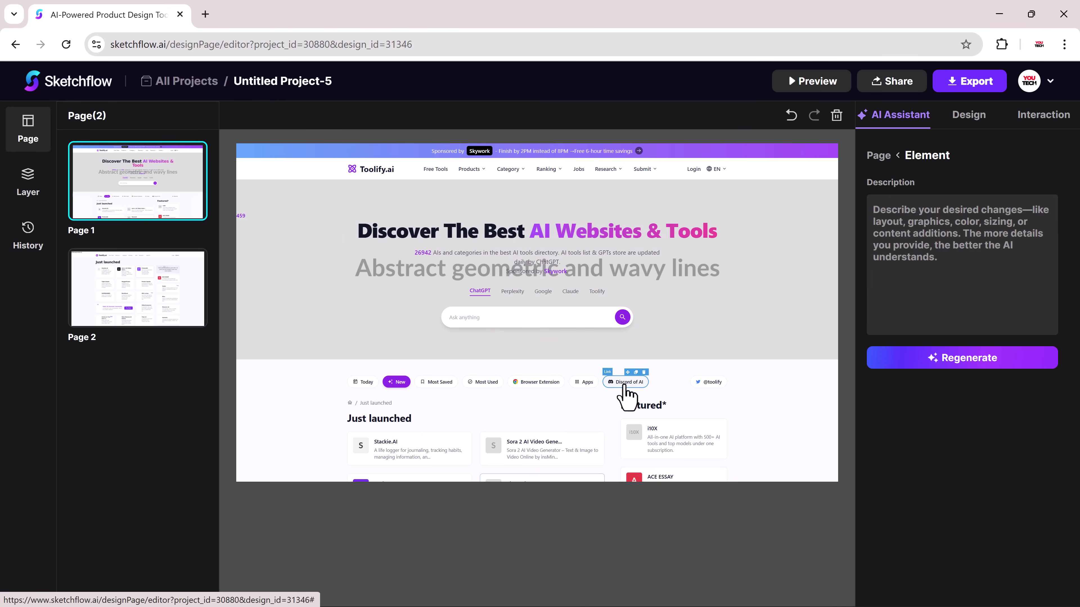
{"action": "left_click", "coordinate": [621, 384]}
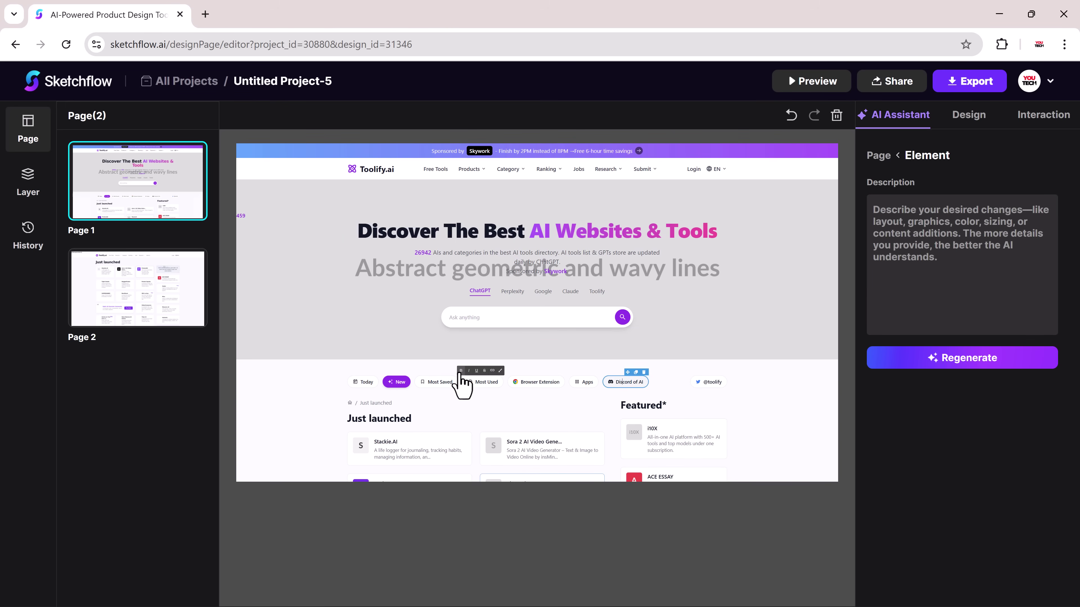
{"action": "left_click", "coordinate": [590, 348]}
{"action": "left_click", "coordinate": [969, 123]}
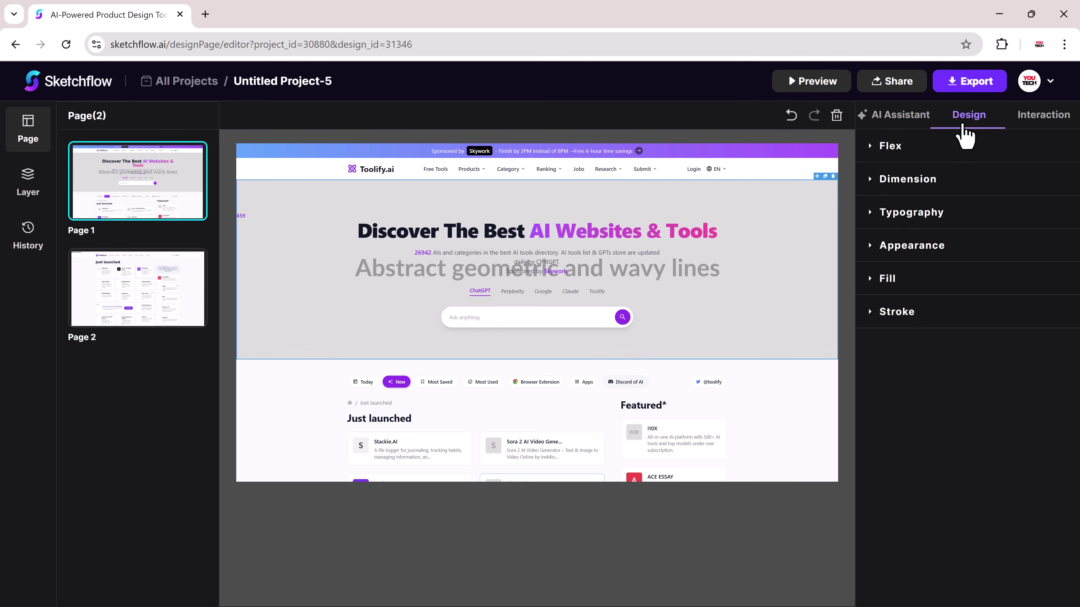
Expand the Typography settings and select the AI Websites & Tools headline
{"action": "left_click", "coordinate": [873, 188]}
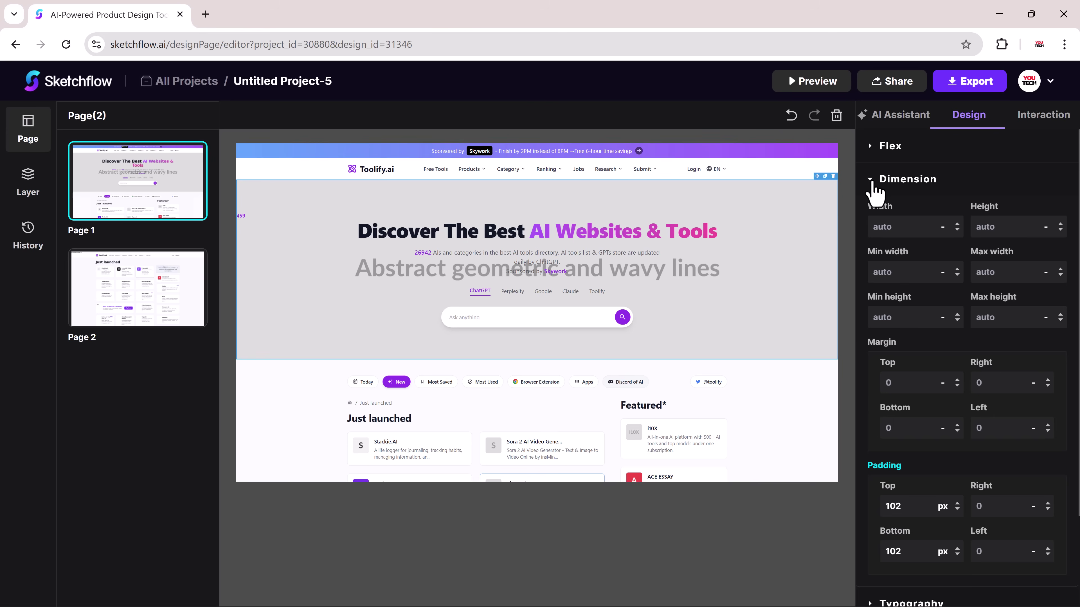
{"action": "left_click", "coordinate": [874, 188]}
{"action": "left_click", "coordinate": [870, 215]}
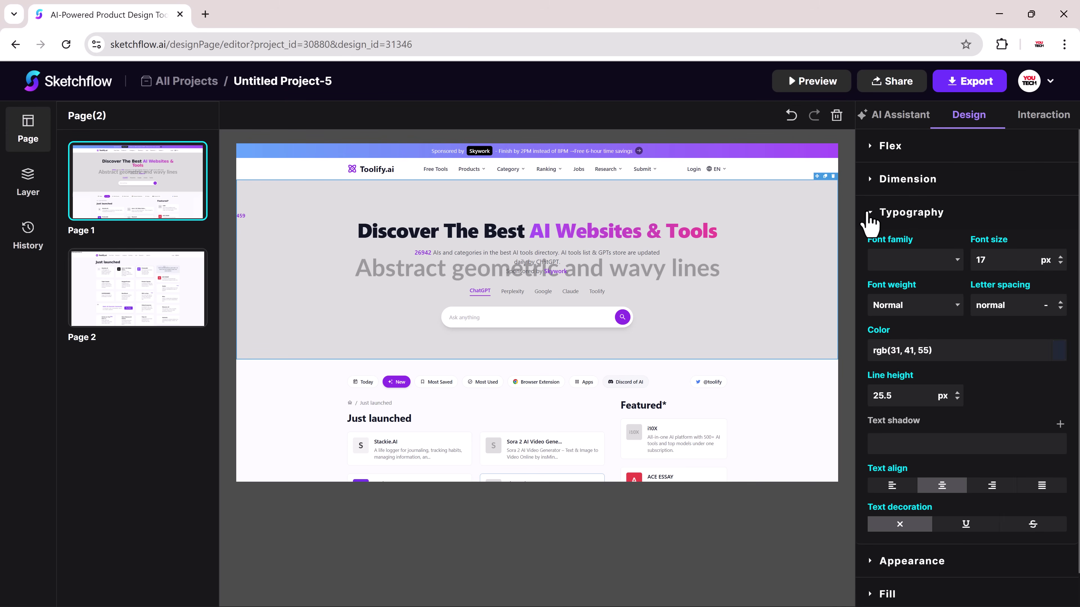
{"action": "left_click", "coordinate": [583, 238]}
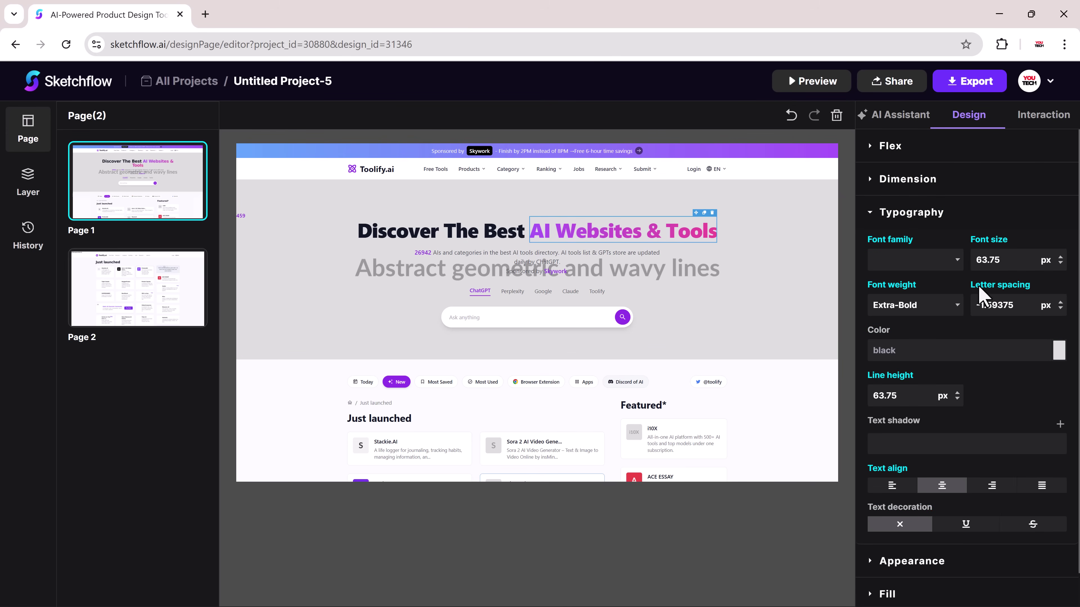
{"action": "scroll", "coordinate": [981, 294], "scroll_direction": "down", "scroll_amount": 1}
{"action": "scroll", "coordinate": [995, 281], "scroll_direction": "up", "scroll_amount": 1}
Raise the headline's font size from 63.75 px in four increments, back in AI Assistant
{"action": "left_click", "coordinate": [1060, 257]}
{"action": "left_click", "coordinate": [1060, 257]}
{"action": "left_click", "coordinate": [1060, 257]}
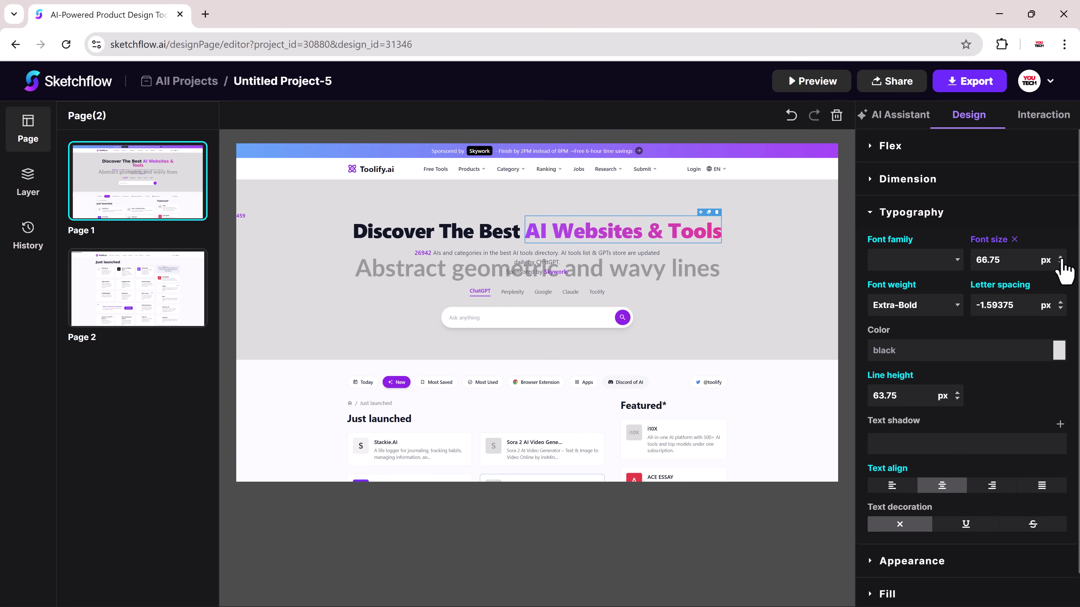
{"action": "left_click", "coordinate": [1059, 257]}
{"action": "left_click", "coordinate": [1060, 257]}
{"action": "left_click", "coordinate": [1060, 257]}
{"action": "left_click", "coordinate": [1043, 122]}
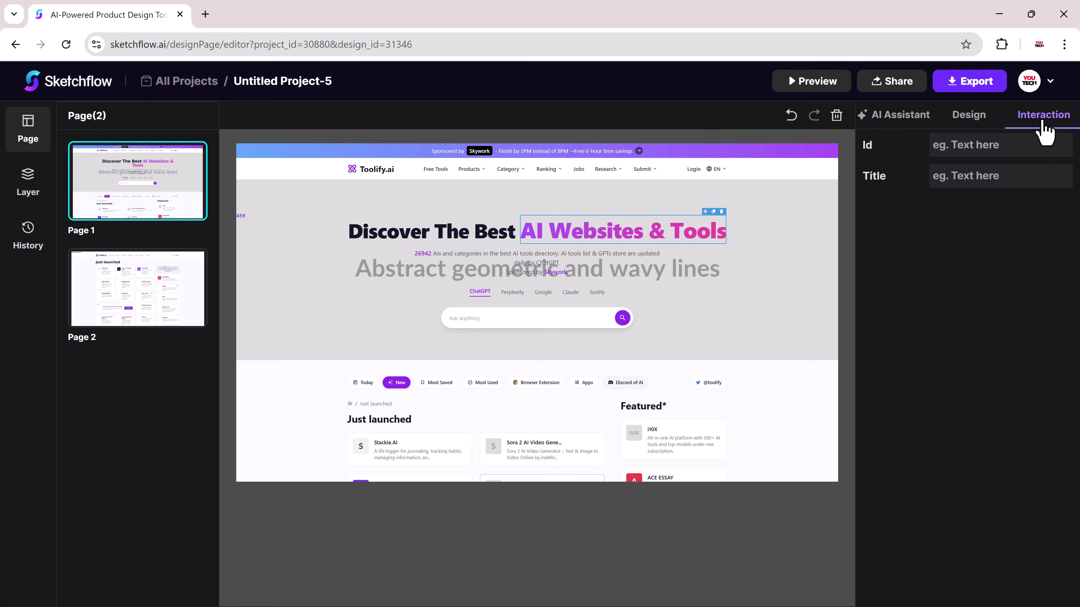
{"action": "left_click", "coordinate": [885, 114]}
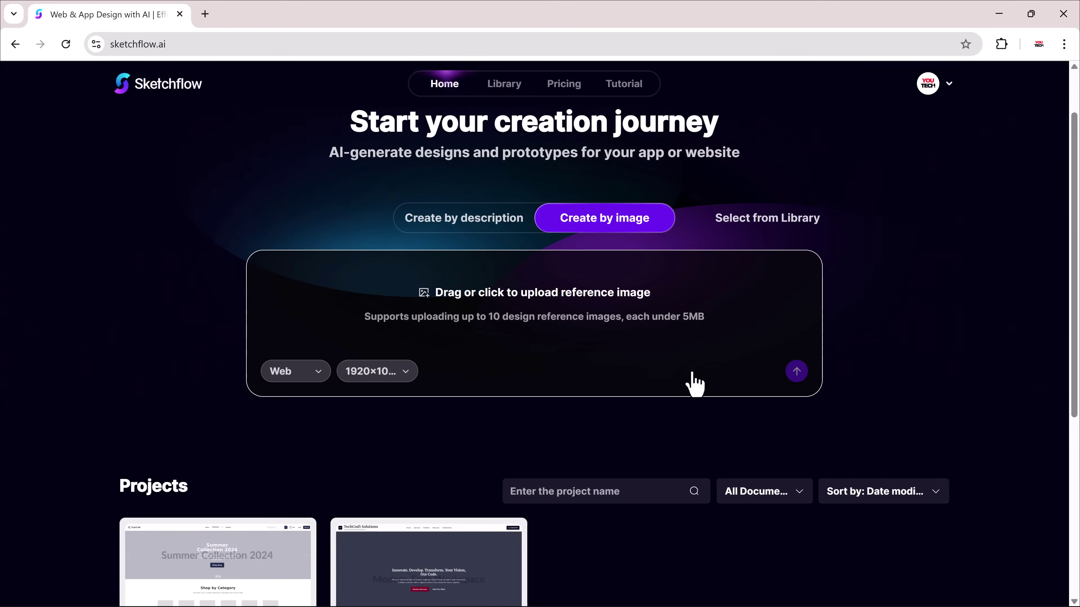
Scroll the home page down to Projects (Untitled Project-2, Untitled Project-1) and back up
{"action": "scroll", "coordinate": [695, 385], "scroll_direction": "down", "scroll_amount": 5}
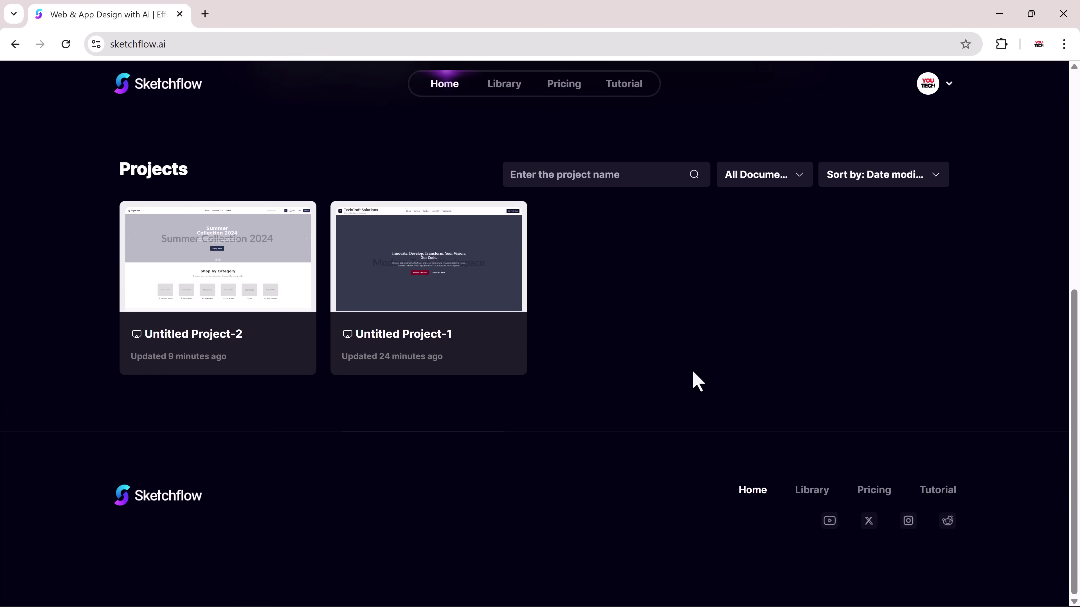
{"action": "scroll", "coordinate": [697, 382], "scroll_direction": "up", "scroll_amount": 5}
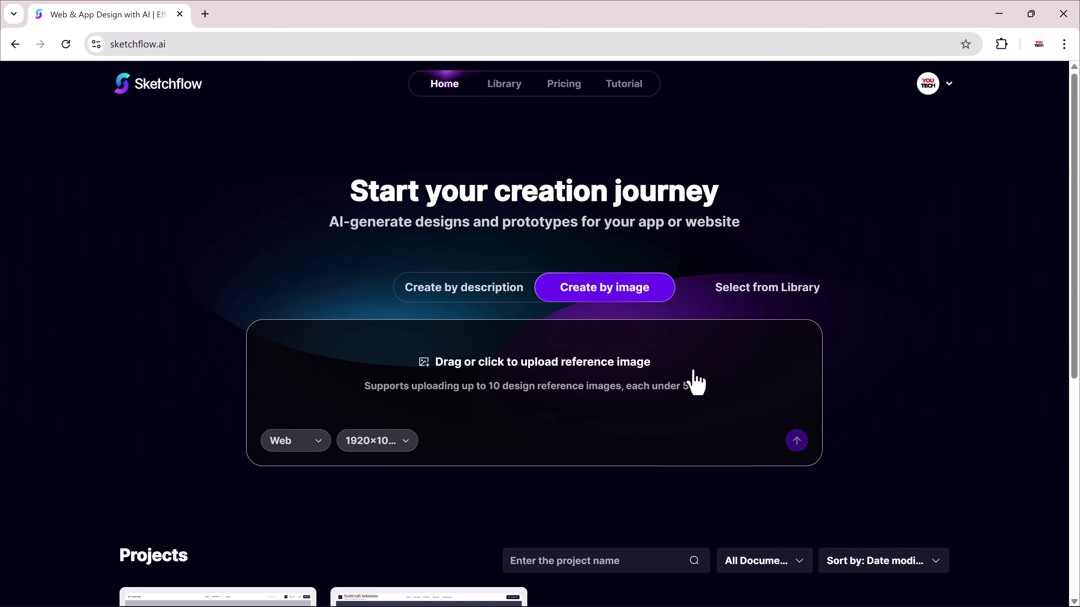
Browse the full template library, including OpsGenie AI, EduSphere, LegalVista and BitPort
{"action": "left_click", "coordinate": [755, 293]}
{"action": "scroll", "coordinate": [749, 286], "scroll_direction": "down", "scroll_amount": 3}
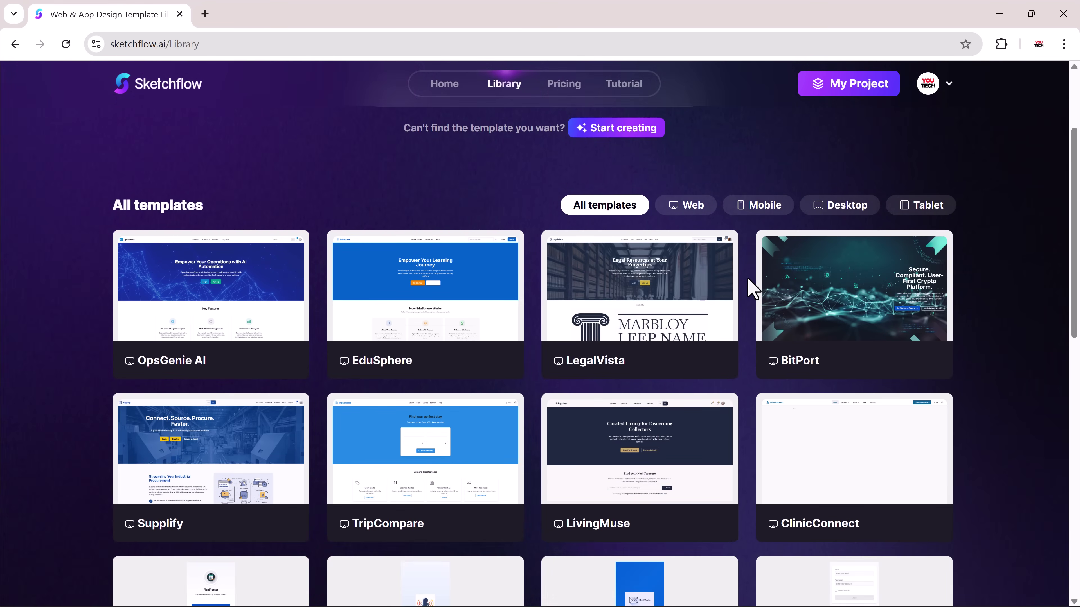
{"action": "scroll", "coordinate": [753, 289], "scroll_direction": "down", "scroll_amount": 6}
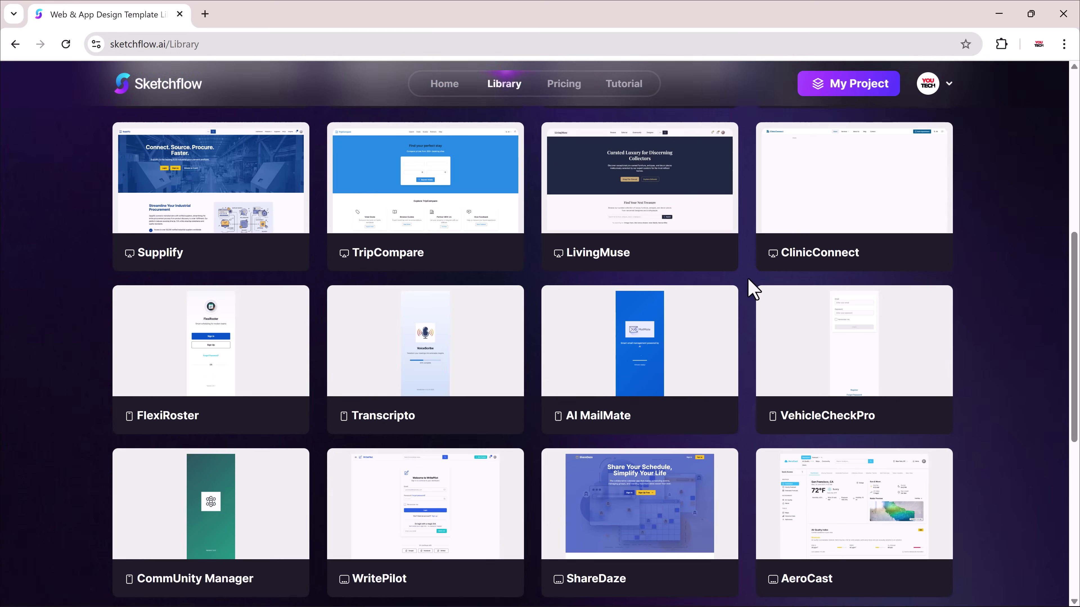
{"action": "scroll", "coordinate": [753, 289], "scroll_direction": "down", "scroll_amount": 8}
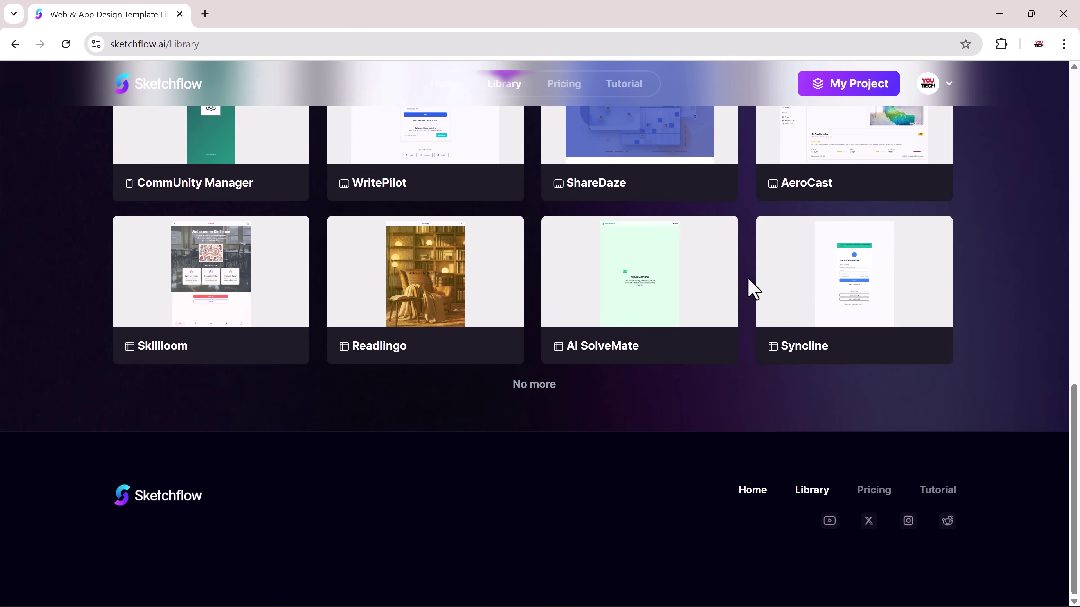
{"action": "scroll", "coordinate": [753, 289], "scroll_direction": "up", "scroll_amount": 17}
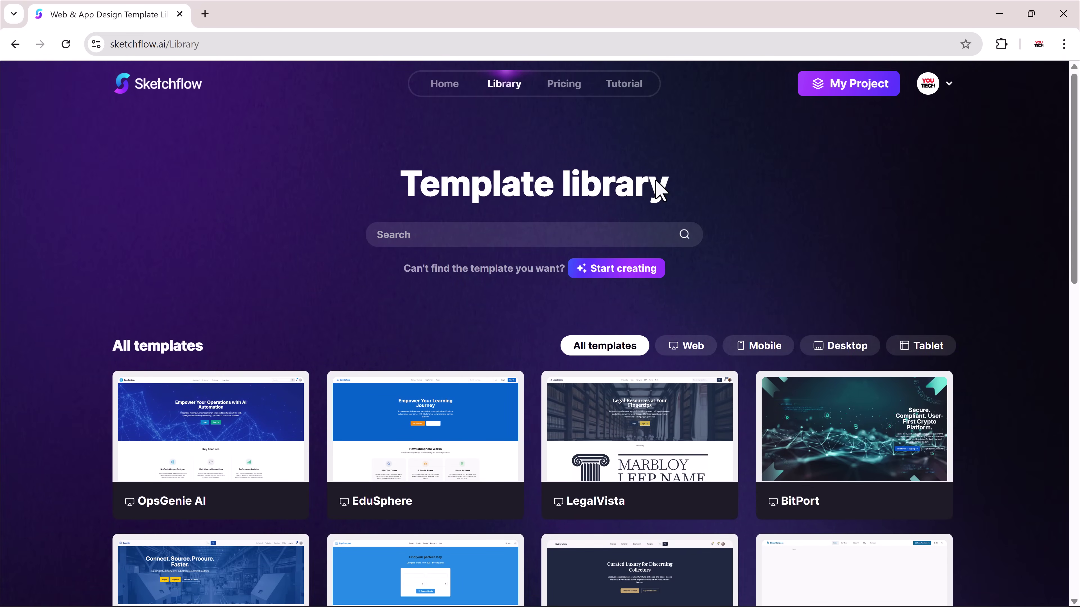
Read the Free and $18-a-month Plus plan features on the Pricing page
{"action": "left_click", "coordinate": [565, 84]}
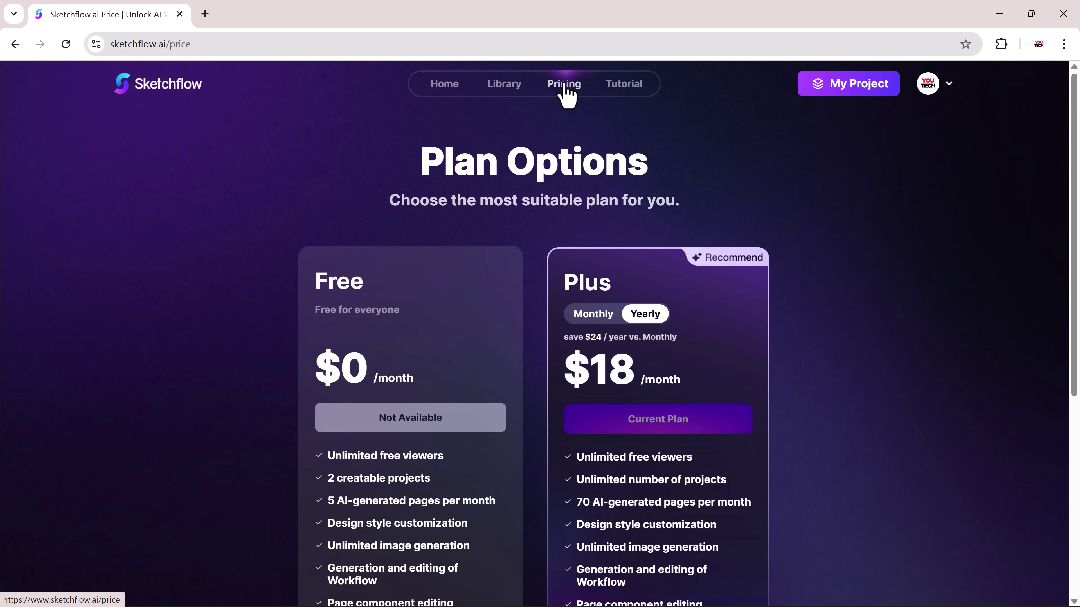
{"action": "scroll", "coordinate": [871, 267], "scroll_direction": "down", "scroll_amount": 3}
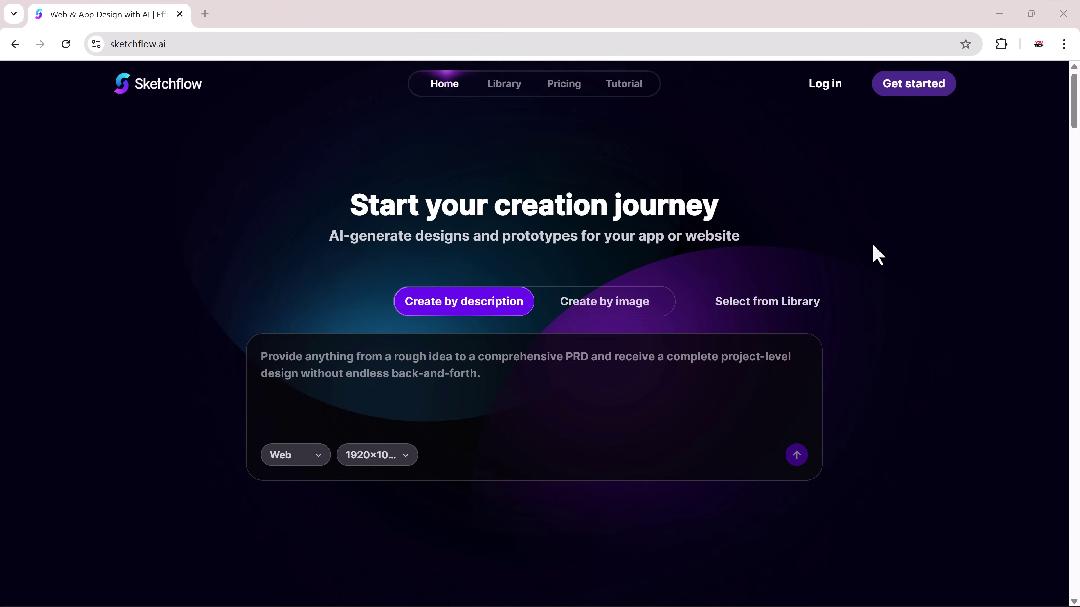
Scroll the home page past the editor demos to the Blueprint and SnapDesign section
{"action": "scroll", "coordinate": [871, 240], "scroll_direction": "down", "scroll_amount": 2}
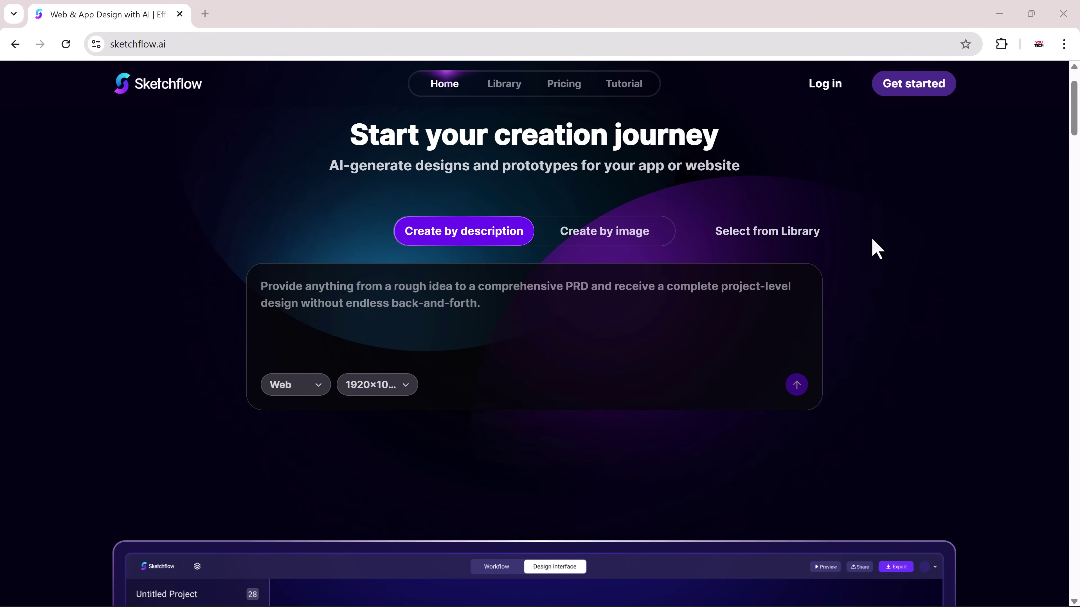
{"action": "scroll", "coordinate": [872, 240], "scroll_direction": "down", "scroll_amount": 2}
{"action": "scroll", "coordinate": [871, 237], "scroll_direction": "down", "scroll_amount": 2}
{"action": "scroll", "coordinate": [871, 236], "scroll_direction": "down", "scroll_amount": 3}
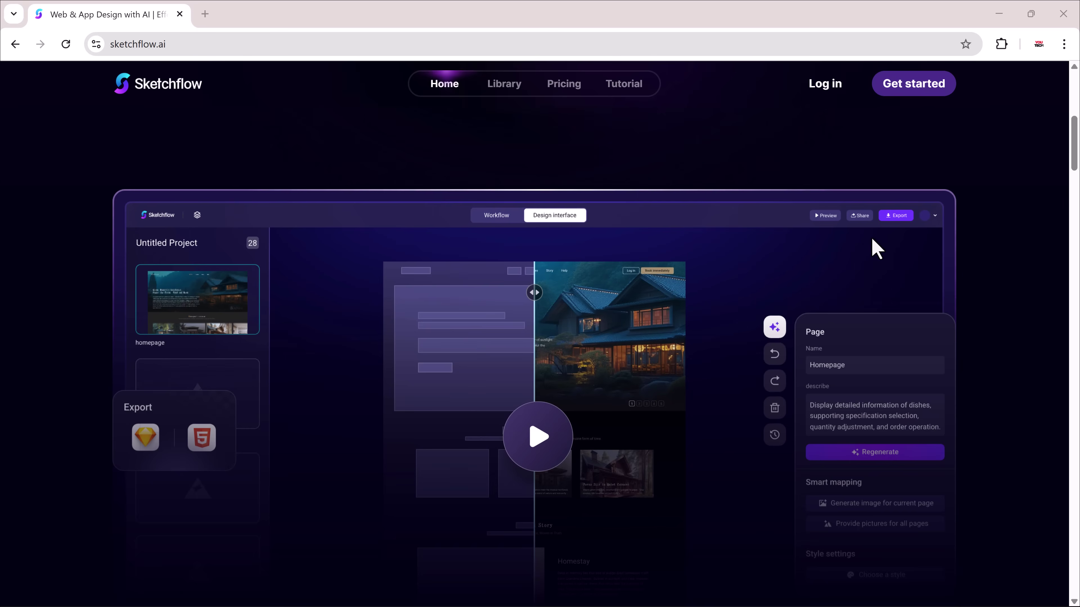
{"action": "scroll", "coordinate": [871, 237], "scroll_direction": "down", "scroll_amount": 10}
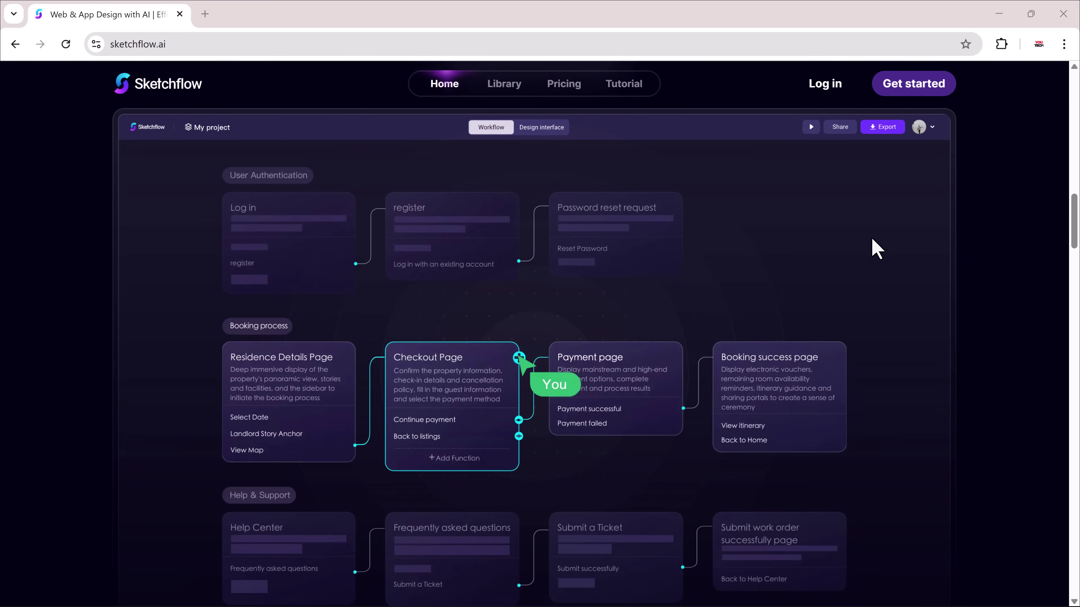
{"action": "scroll", "coordinate": [872, 237], "scroll_direction": "down", "scroll_amount": 8}
{"action": "scroll", "coordinate": [871, 240], "scroll_direction": "down", "scroll_amount": 8}
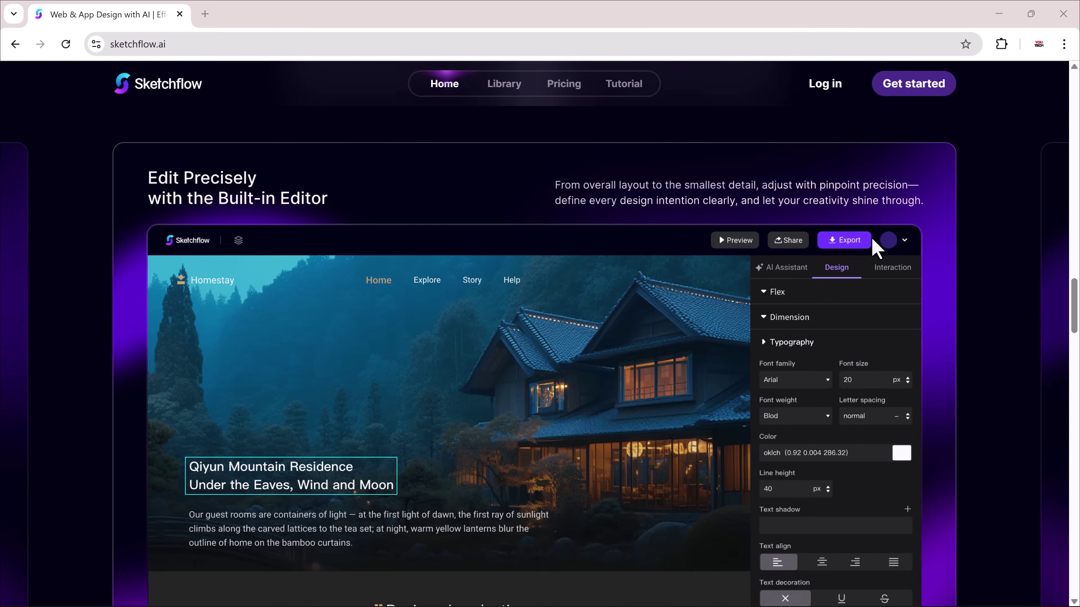
{"action": "scroll", "coordinate": [871, 237], "scroll_direction": "down", "scroll_amount": 10}
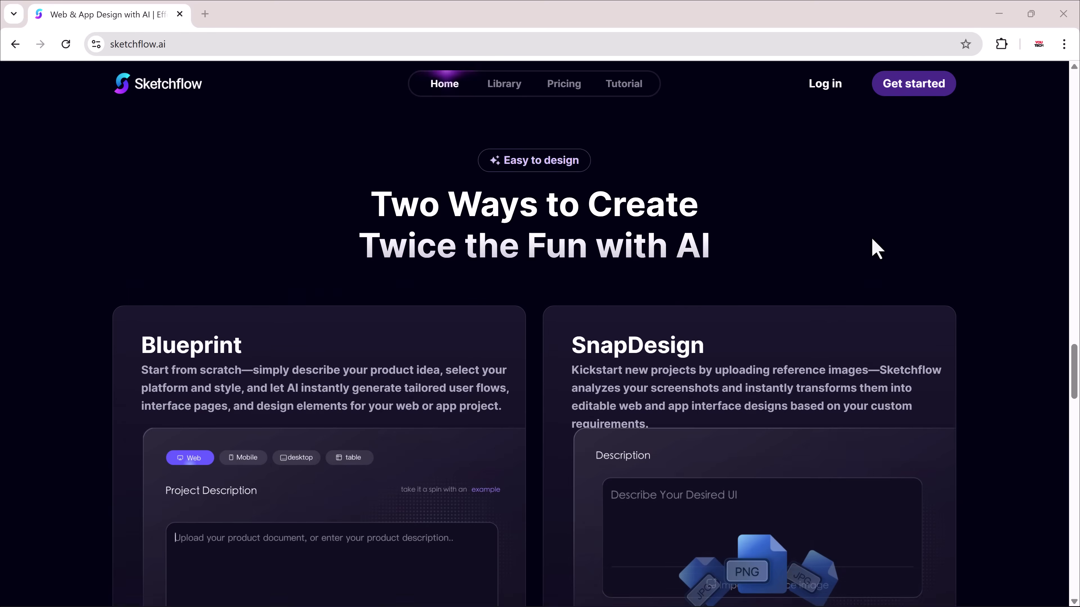